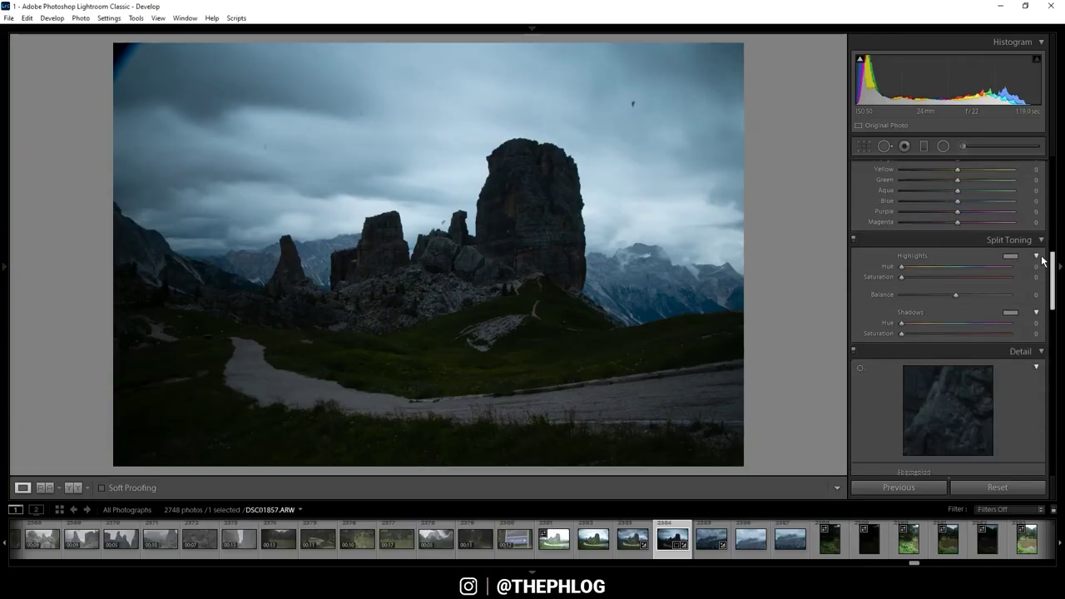
scroll(1039, 292, down, 5)
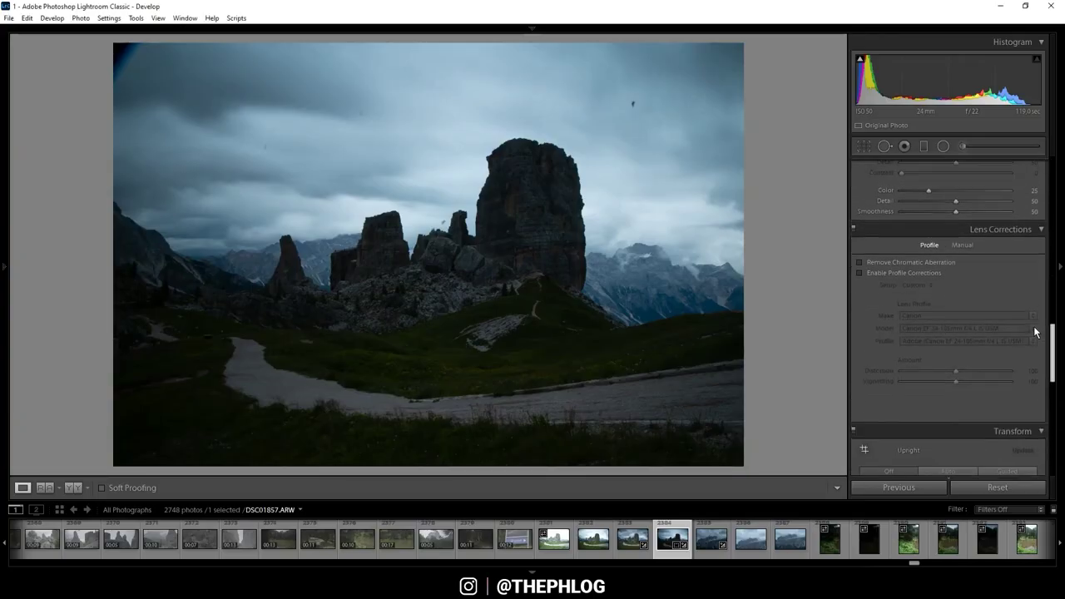
Enable lens profile corrections and apply the Artistic 03 camera profile from the profile browser
click(860, 266)
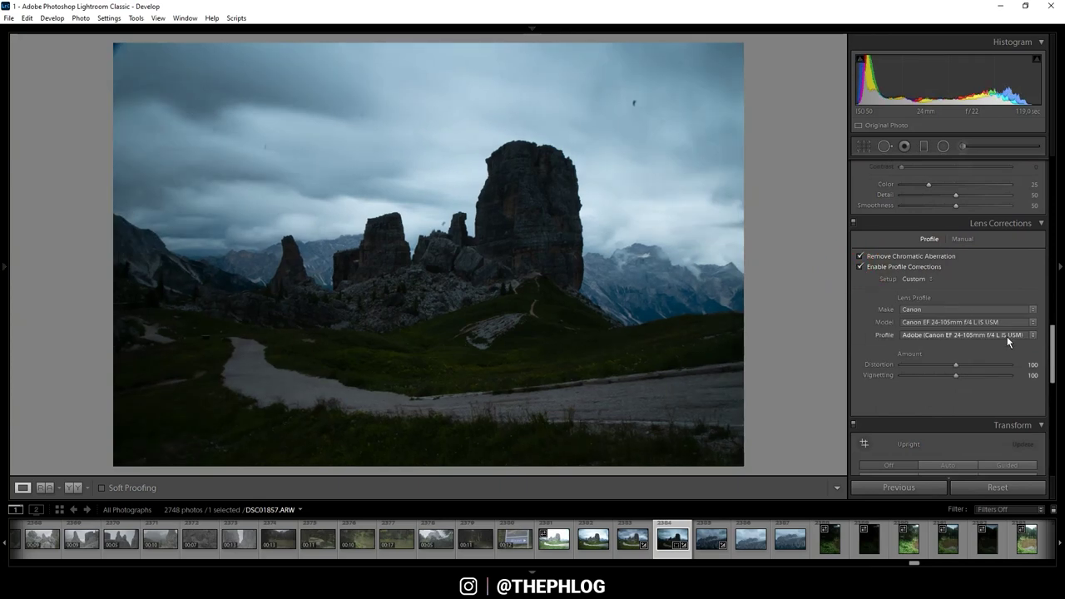
scroll(1048, 341, up, 15)
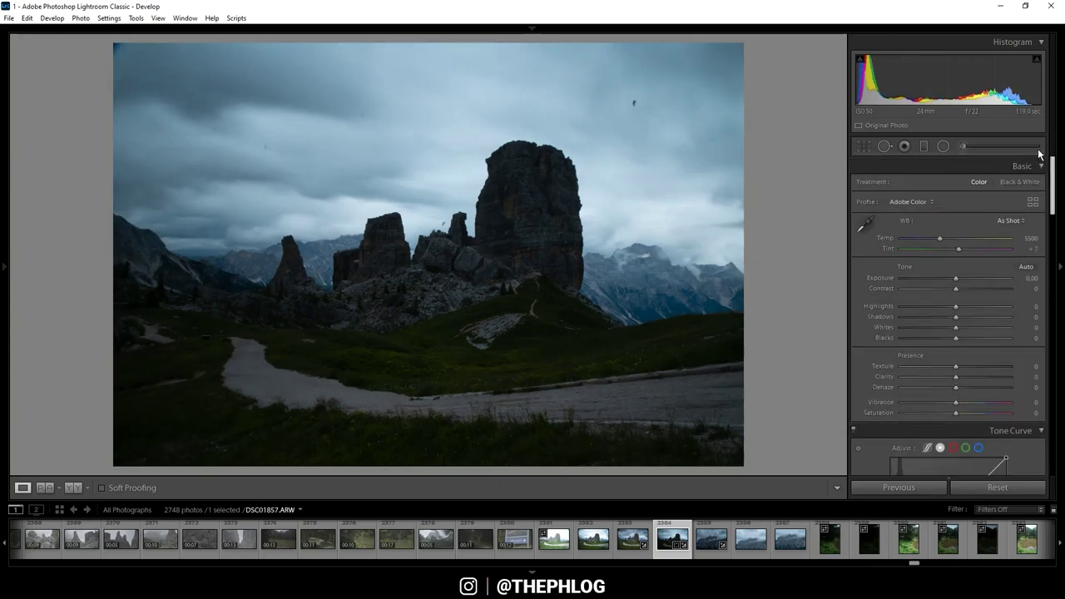
click(920, 201)
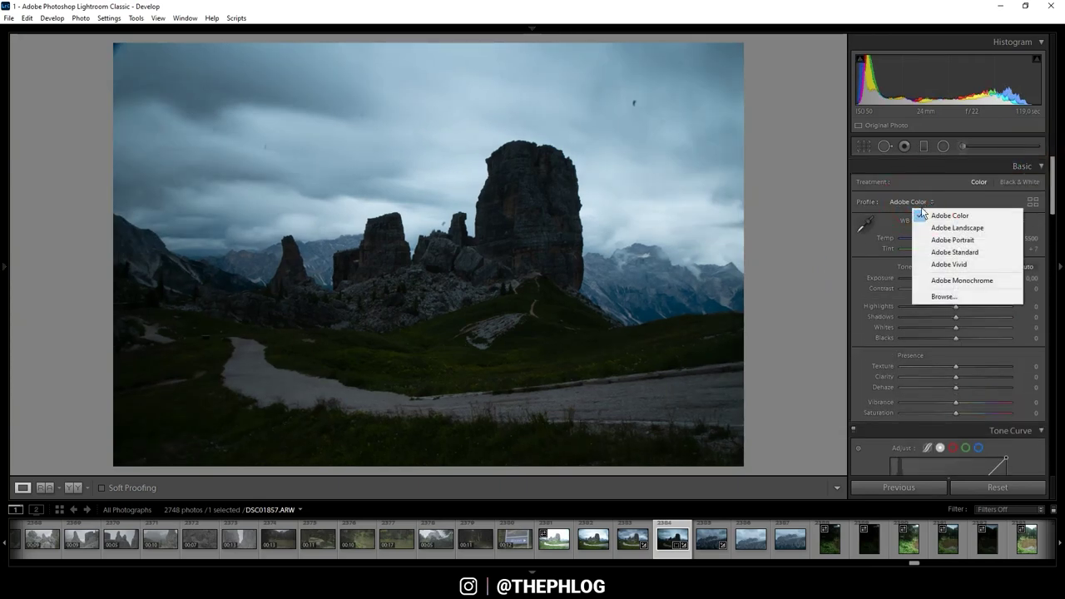
click(943, 297)
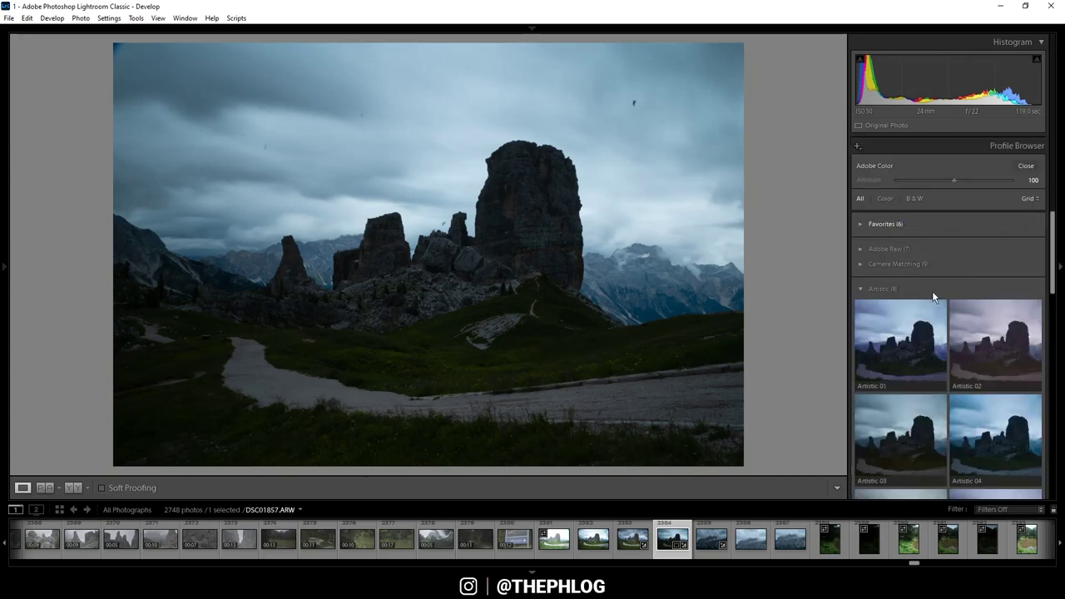
scroll(894, 295, down, 2)
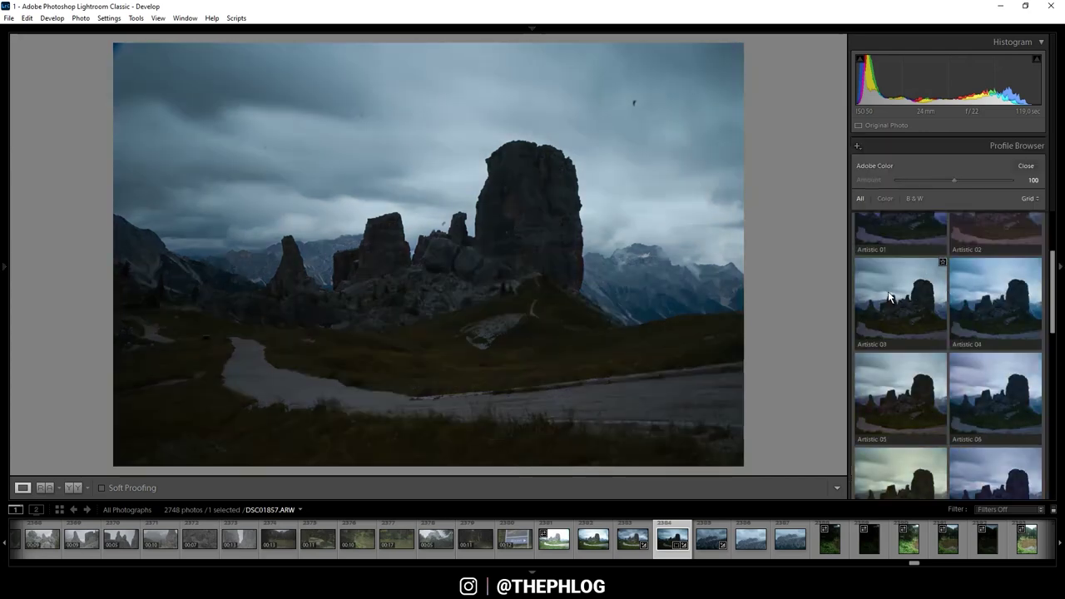
click(888, 295)
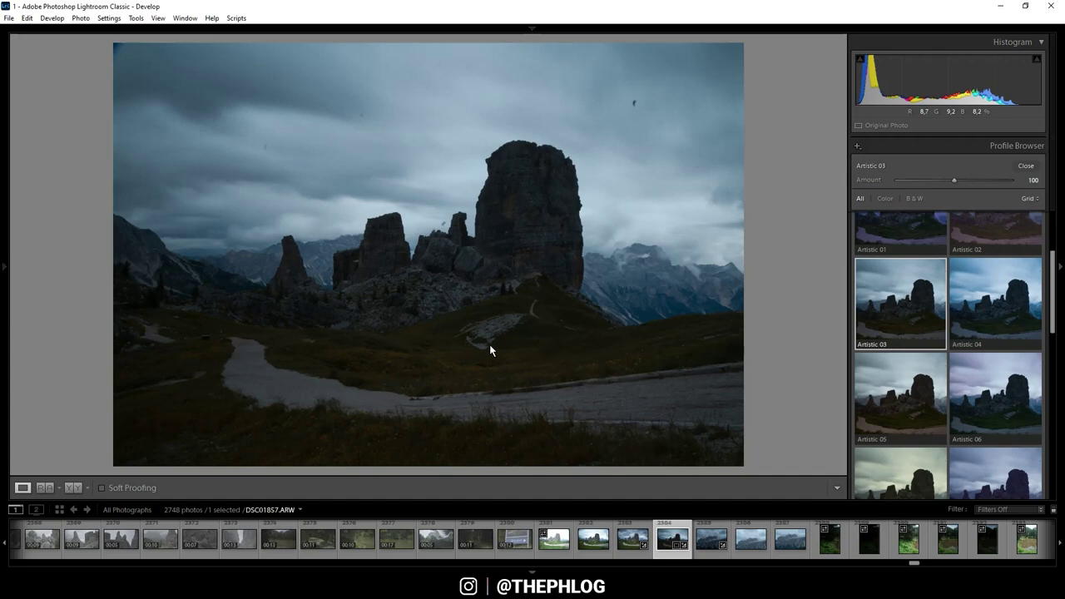
scroll(945, 341, up, 2)
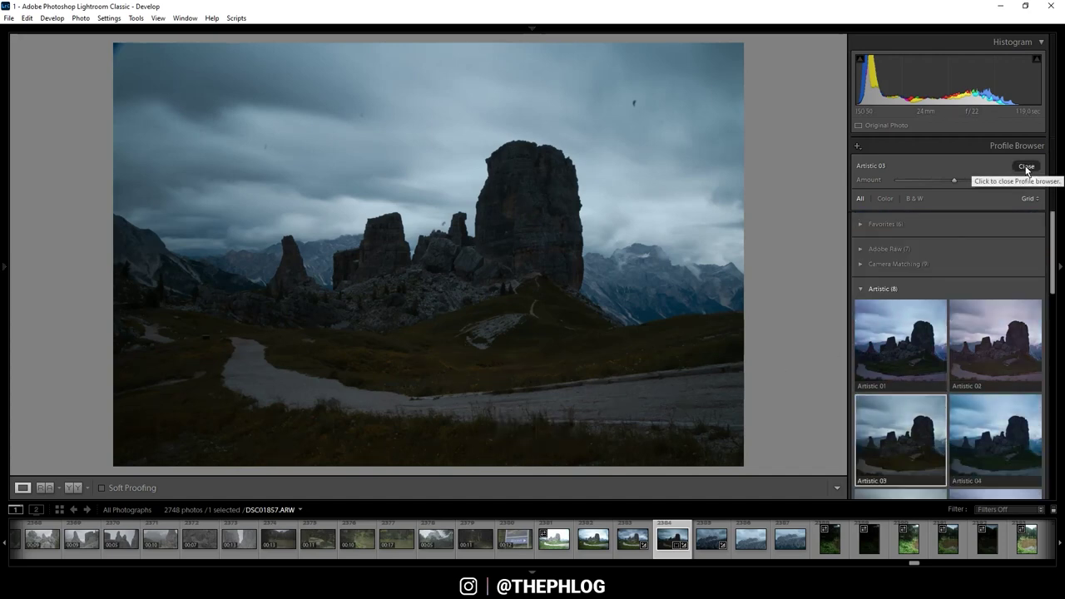
click(1025, 166)
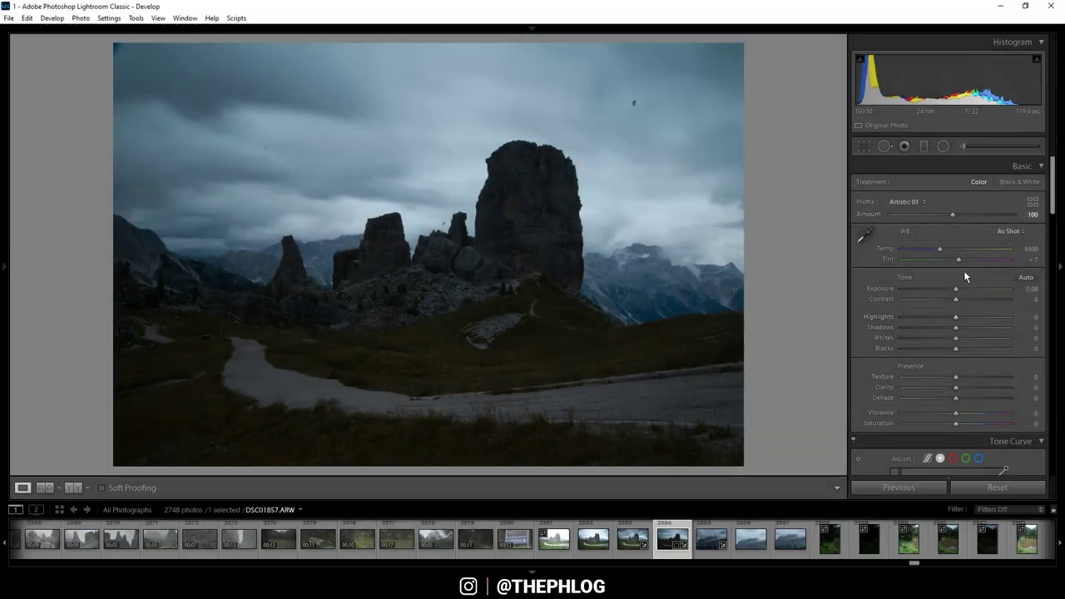
Set Exposure +0.87, Highlights −100, Shadows +14, Whites +30, Clarity +5 and Vibrance +17
drag(959, 287, 968, 289)
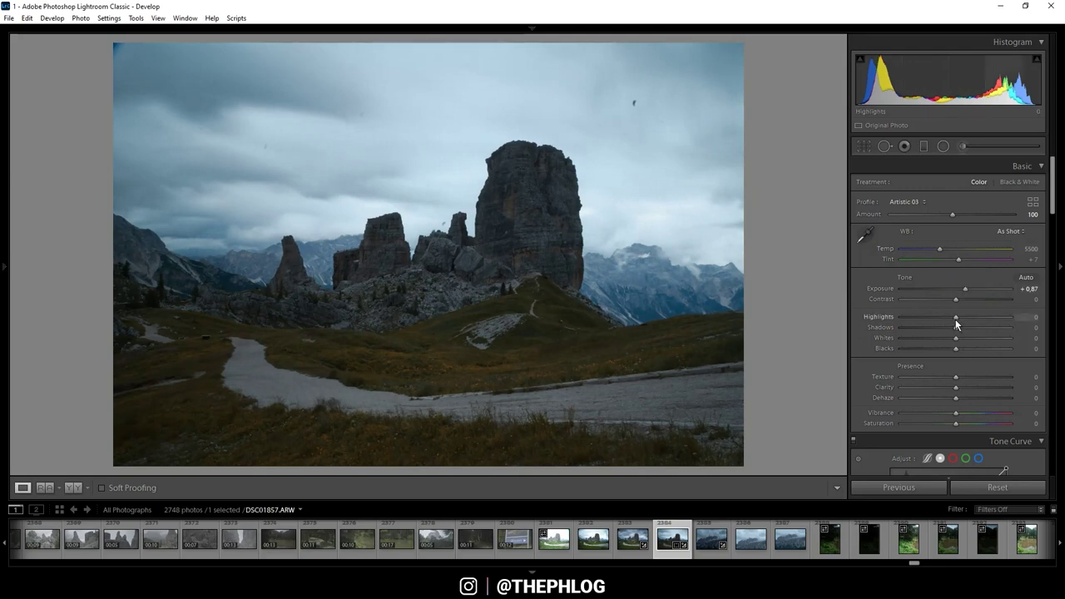
drag(955, 319, 887, 316)
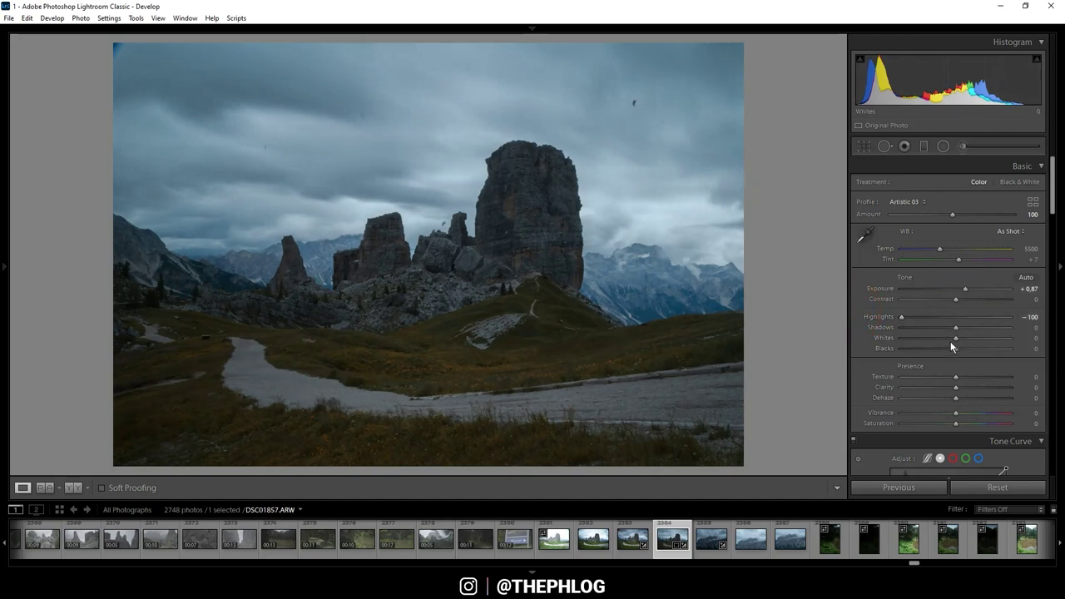
mouse_move(954, 329)
mouse_down()
mouse_move(958, 341)
mouse_move(974, 338)
mouse_up()
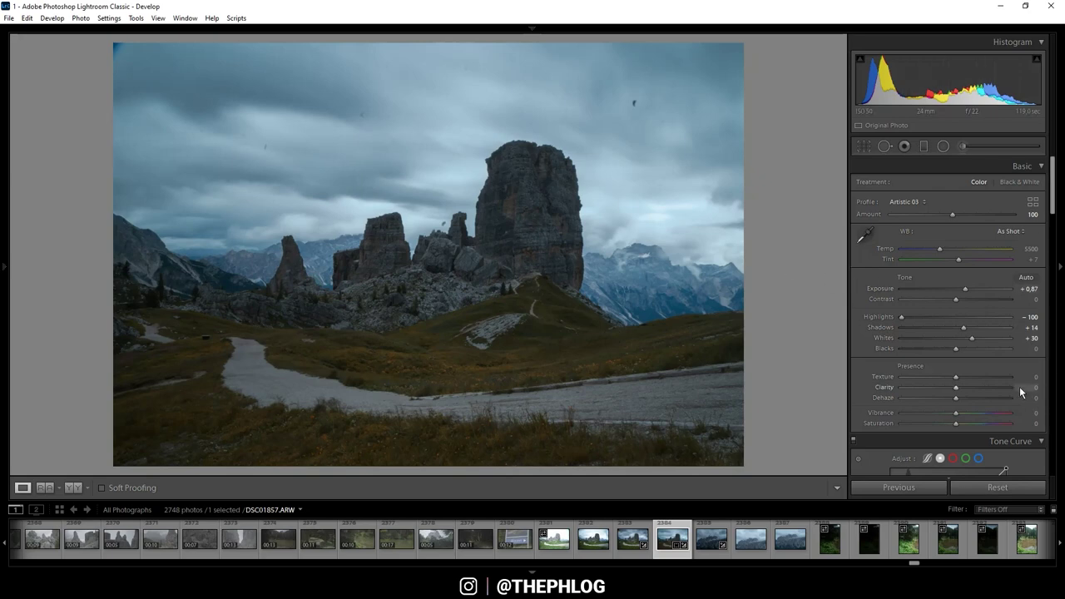
click(960, 387)
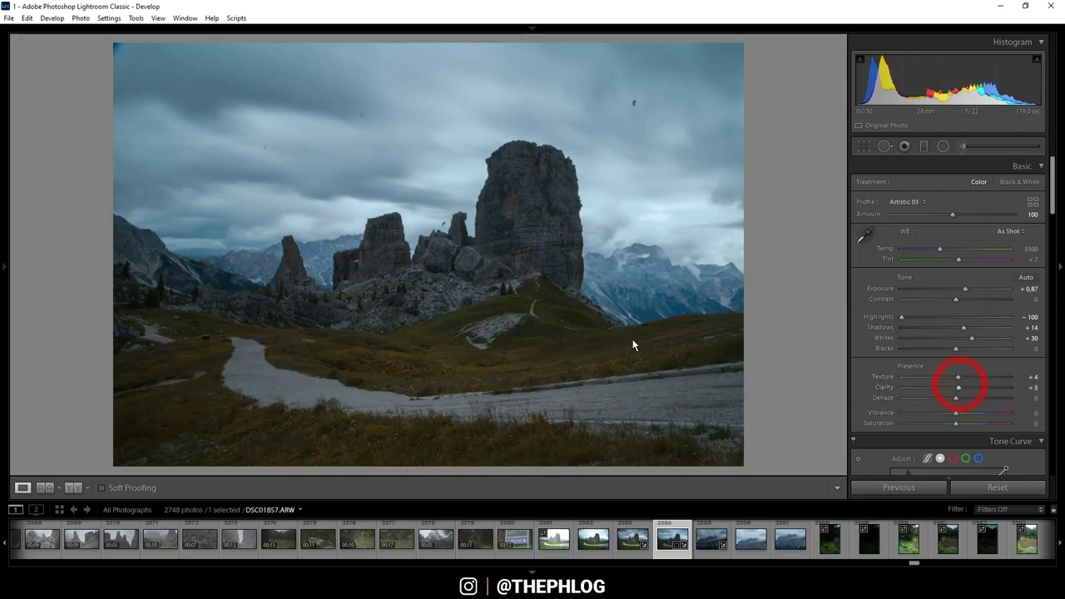
click(965, 412)
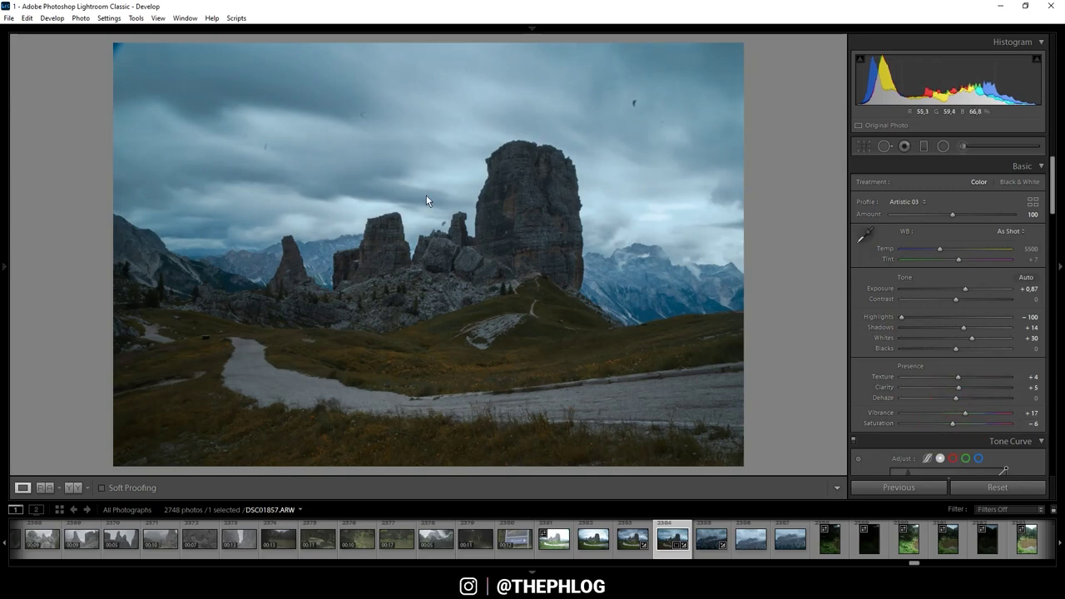
click(924, 145)
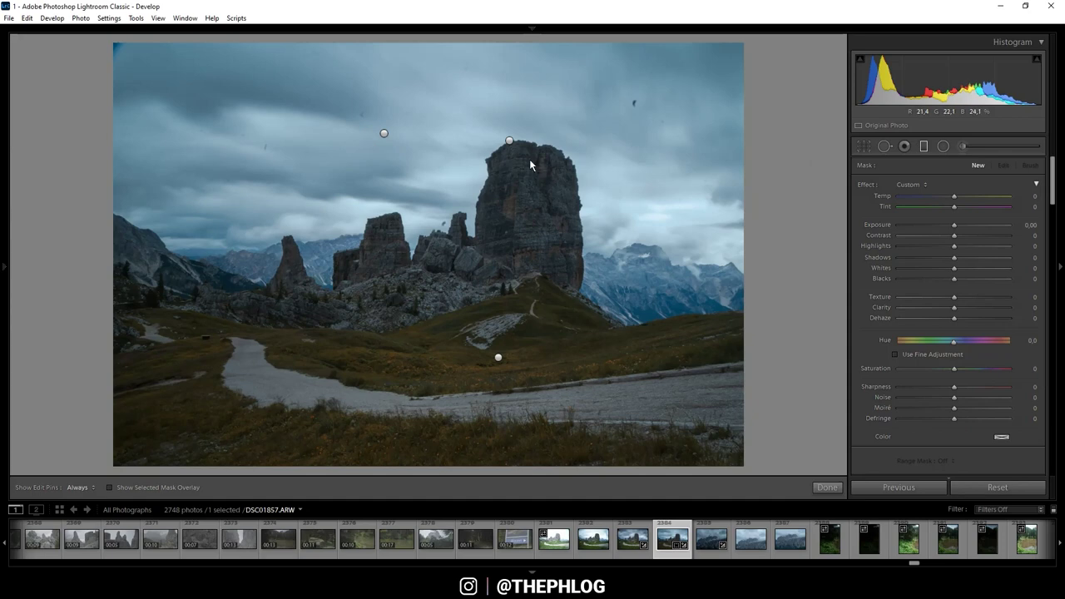
Check the sky, foreground and rock-top gradients, then darken the sky gradient's exposure
click(385, 134)
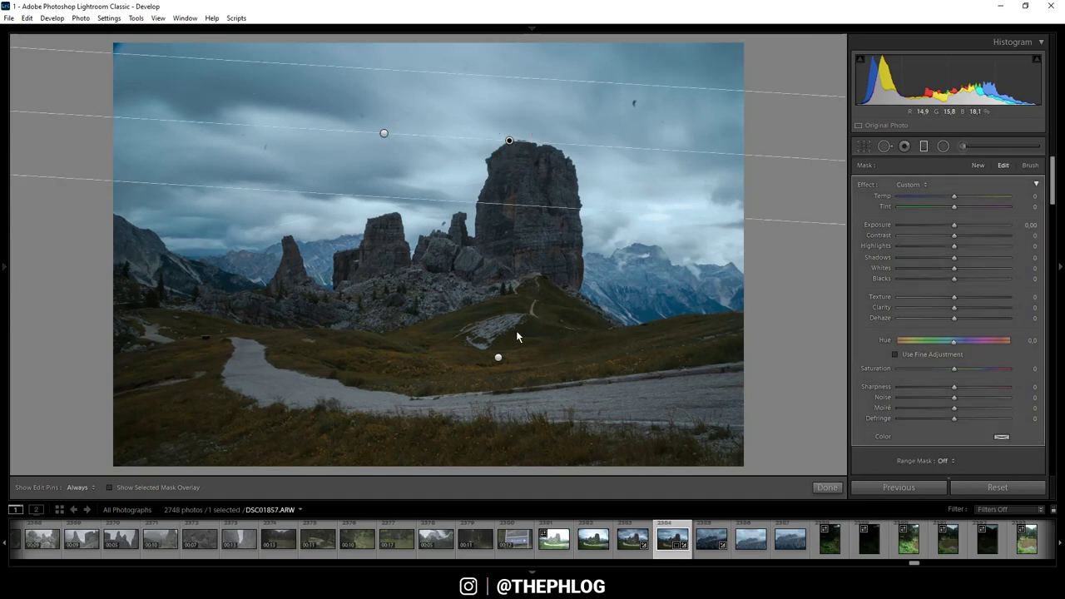
click(498, 357)
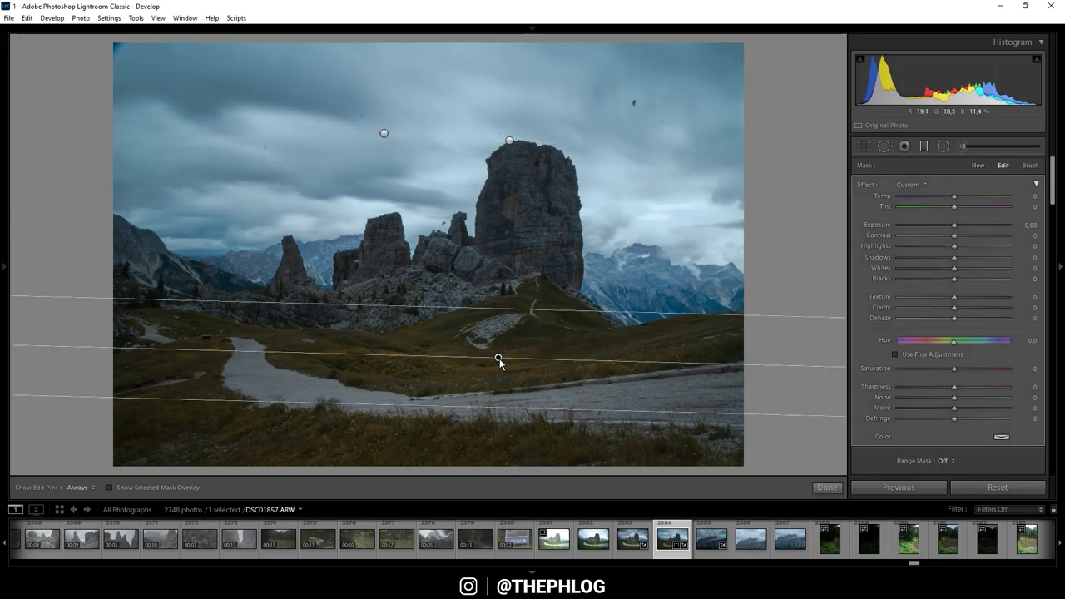
click(510, 142)
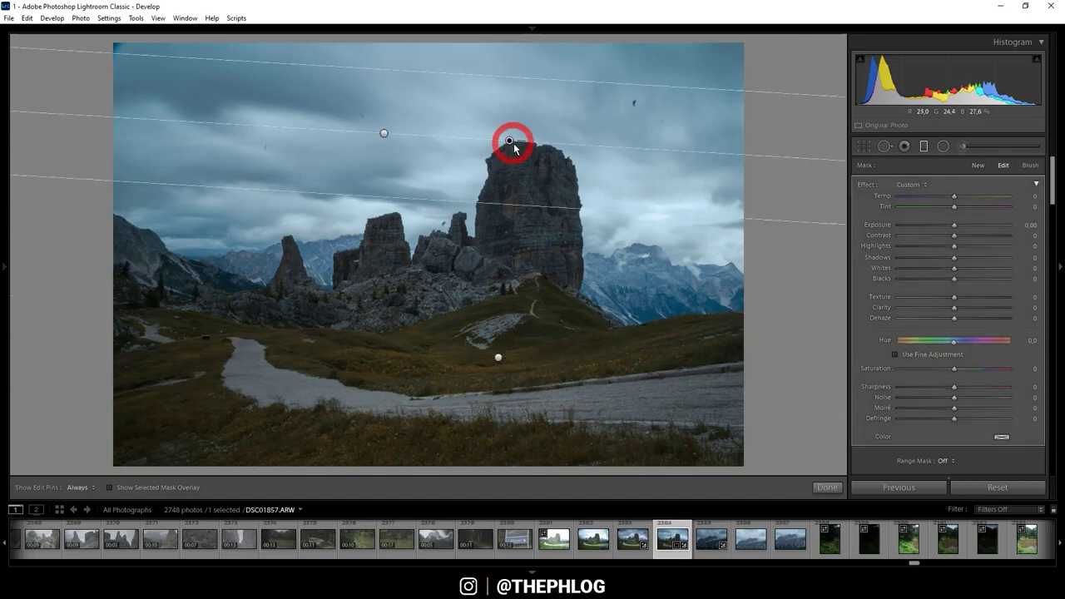
click(384, 134)
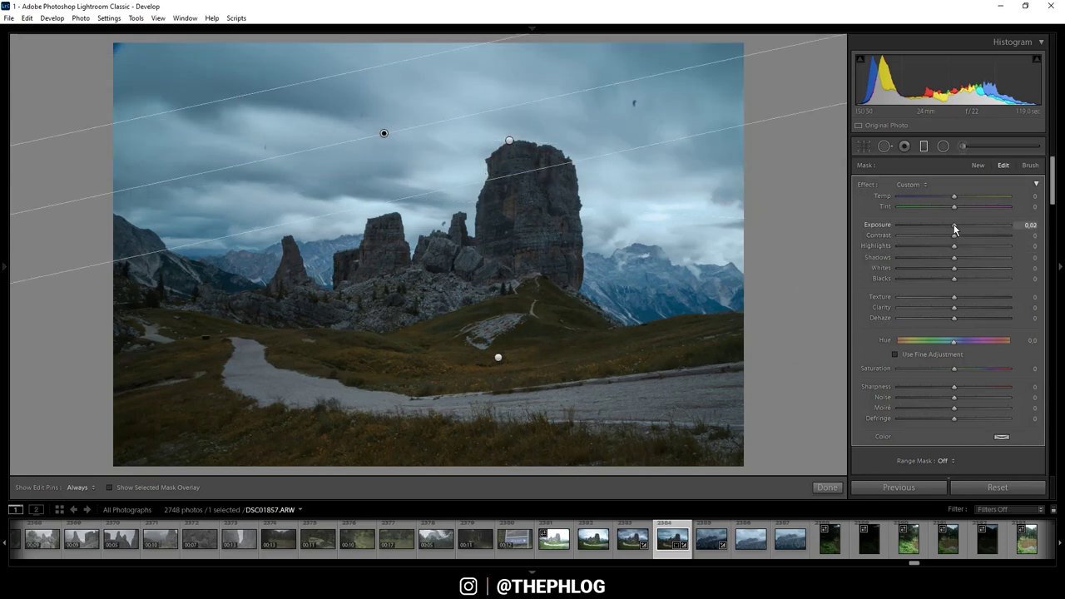
drag(953, 224, 949, 227)
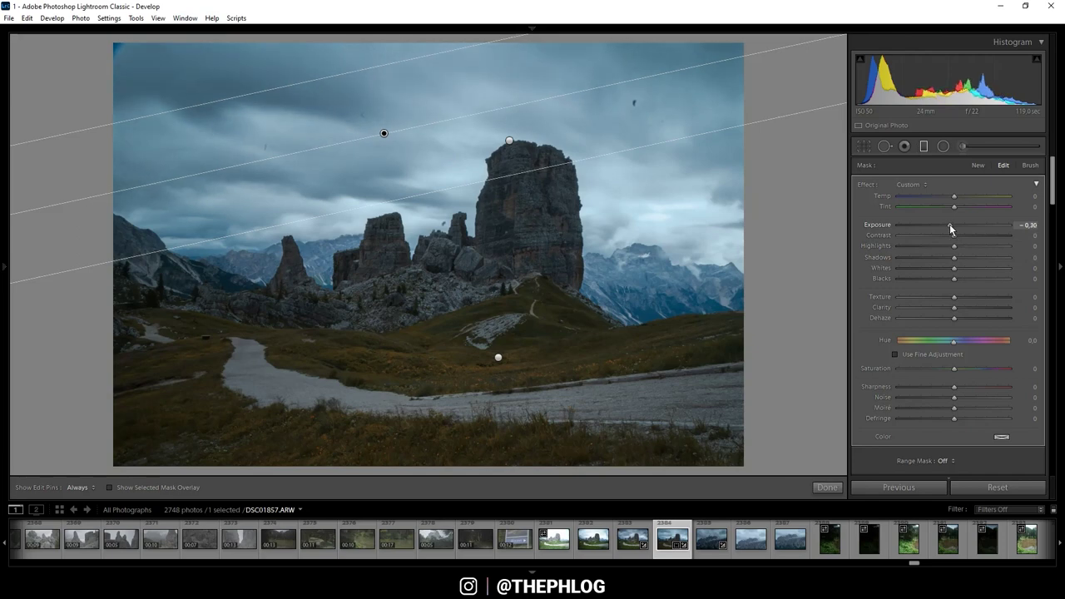
drag(949, 223, 948, 224)
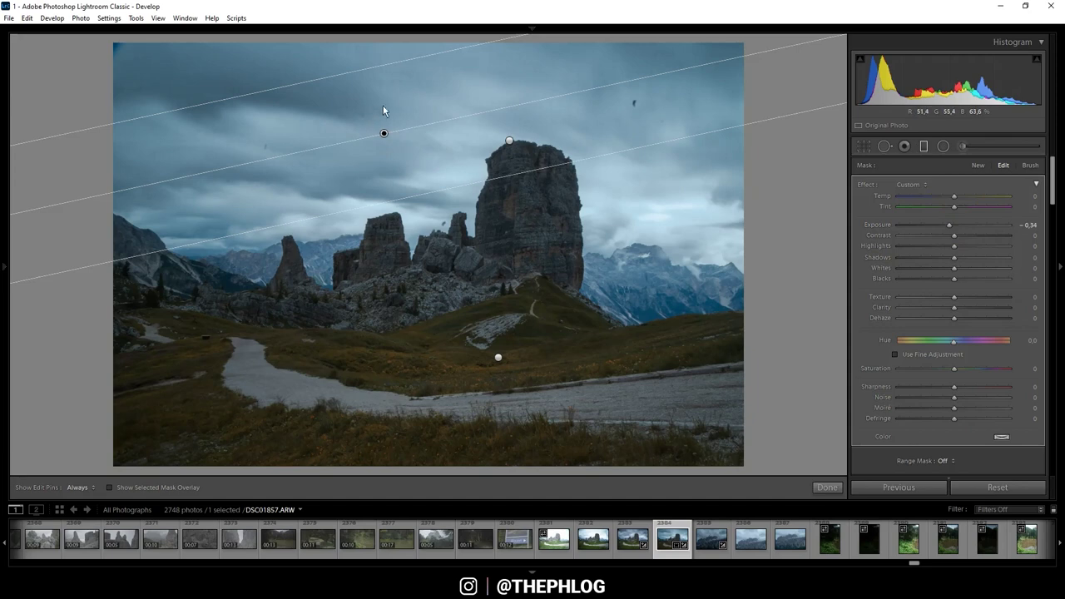
Give the upper sky gradient Exposure −1.23, Contrast 23 and Clarity 100
click(509, 141)
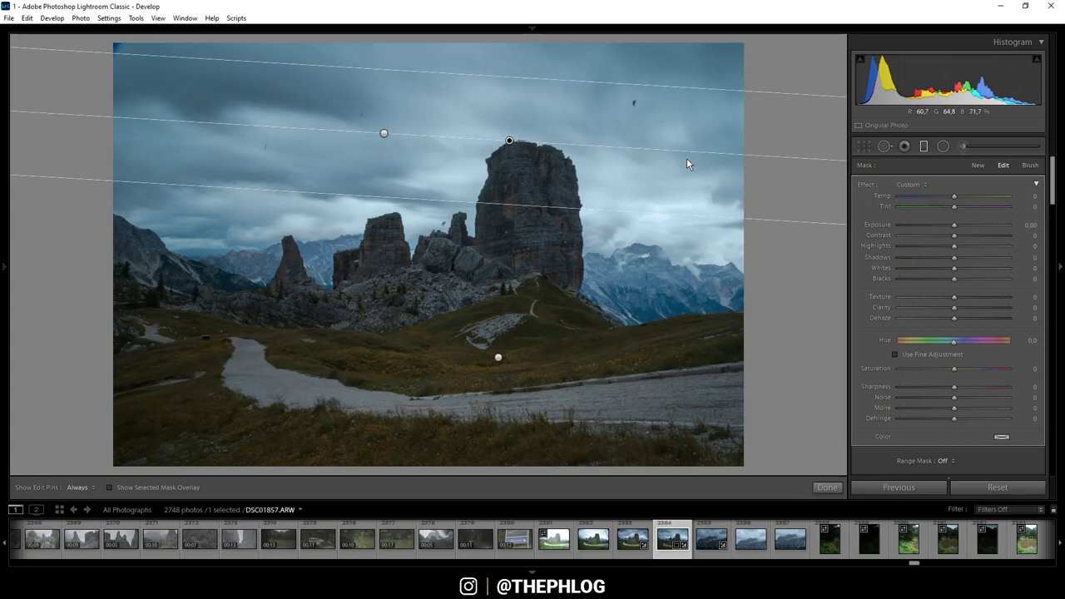
drag(955, 225, 950, 225)
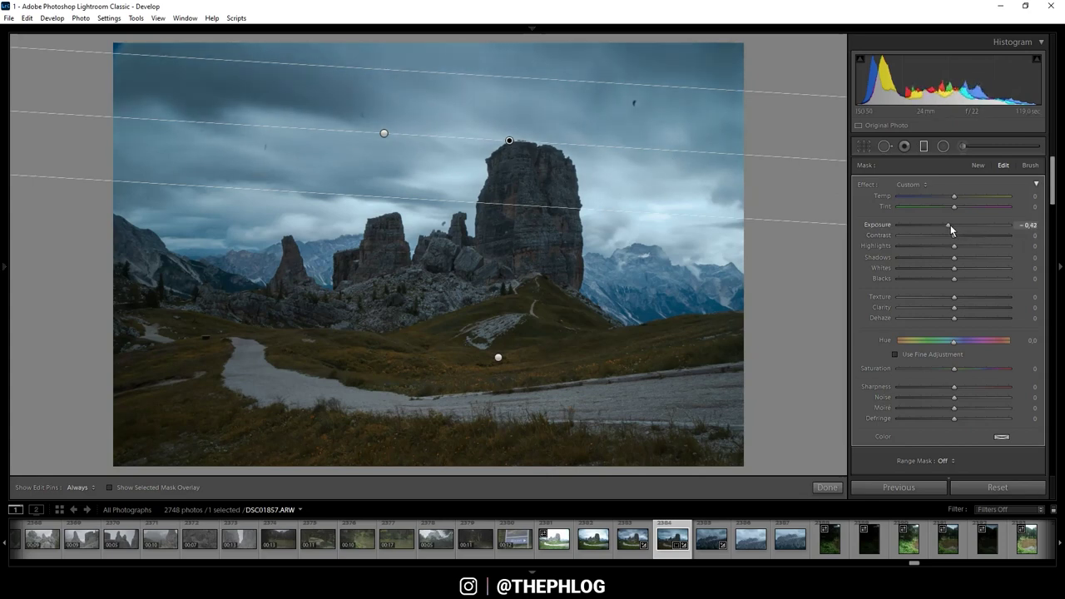
drag(950, 225, 942, 225)
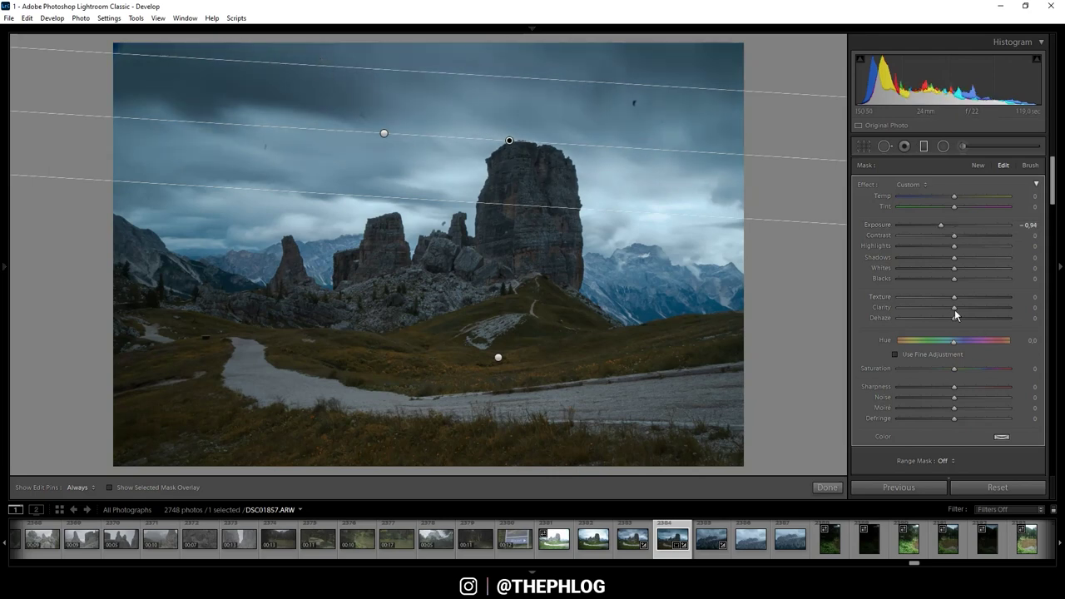
drag(957, 307, 1010, 309)
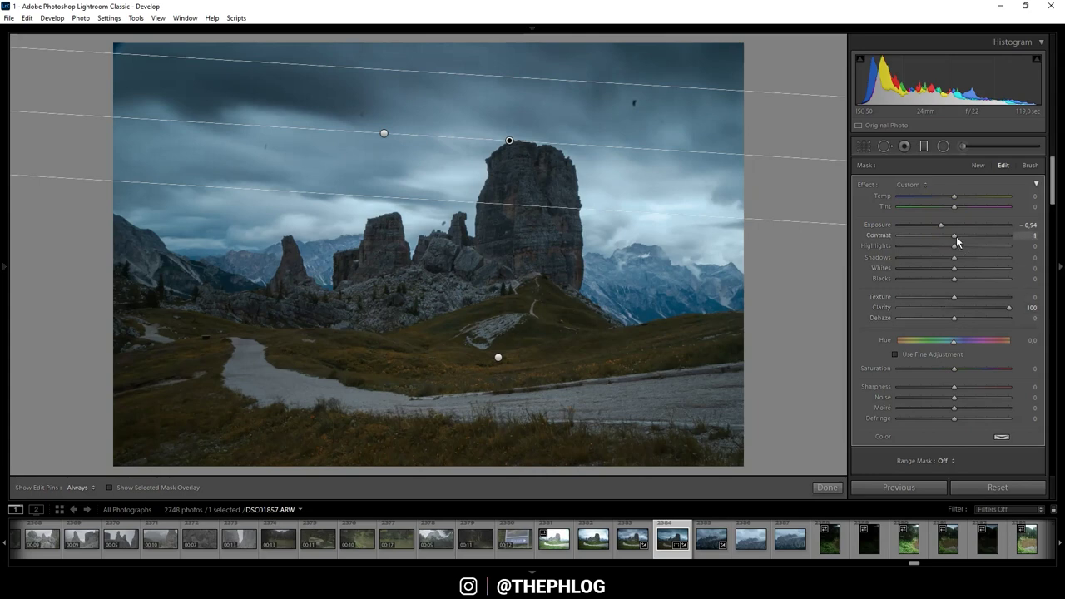
drag(956, 236, 968, 236)
drag(941, 225, 937, 224)
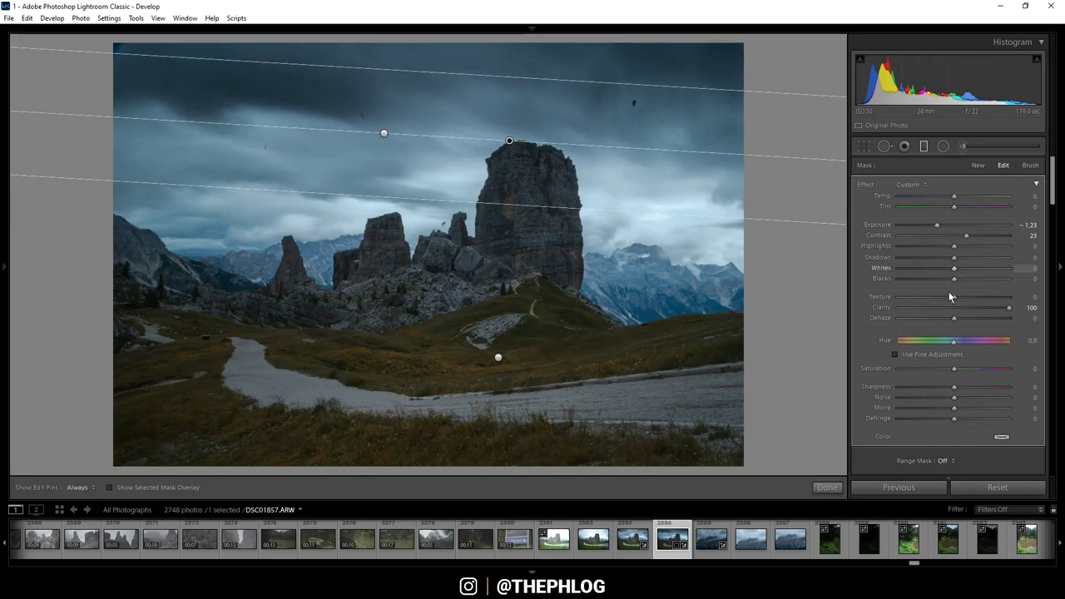
click(497, 359)
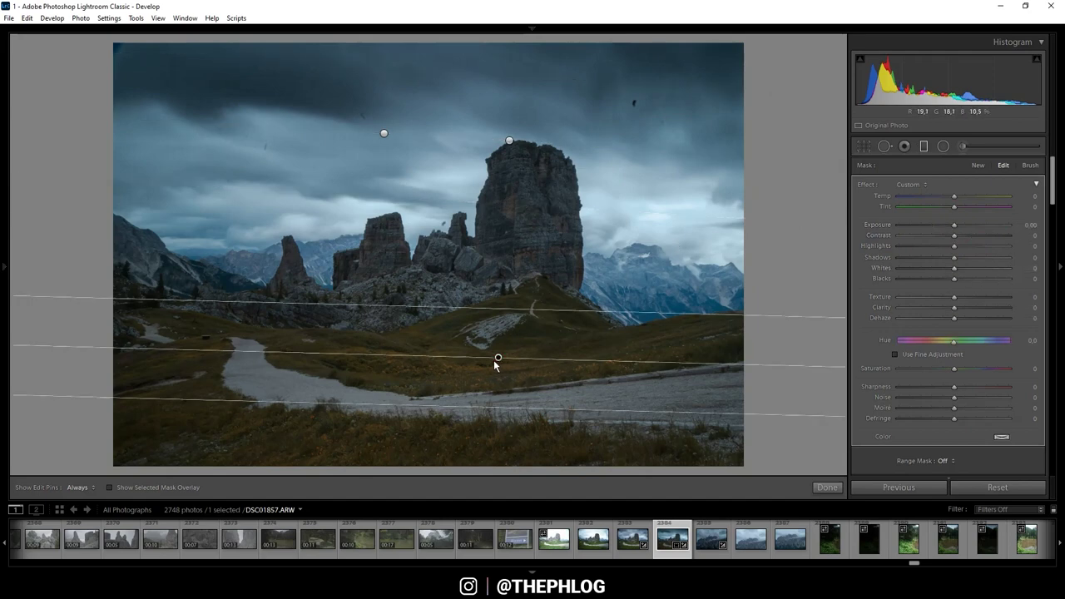
Set the foreground gradient to Exposure −0.62, Clarity 18 and Texture 17
drag(954, 226, 946, 226)
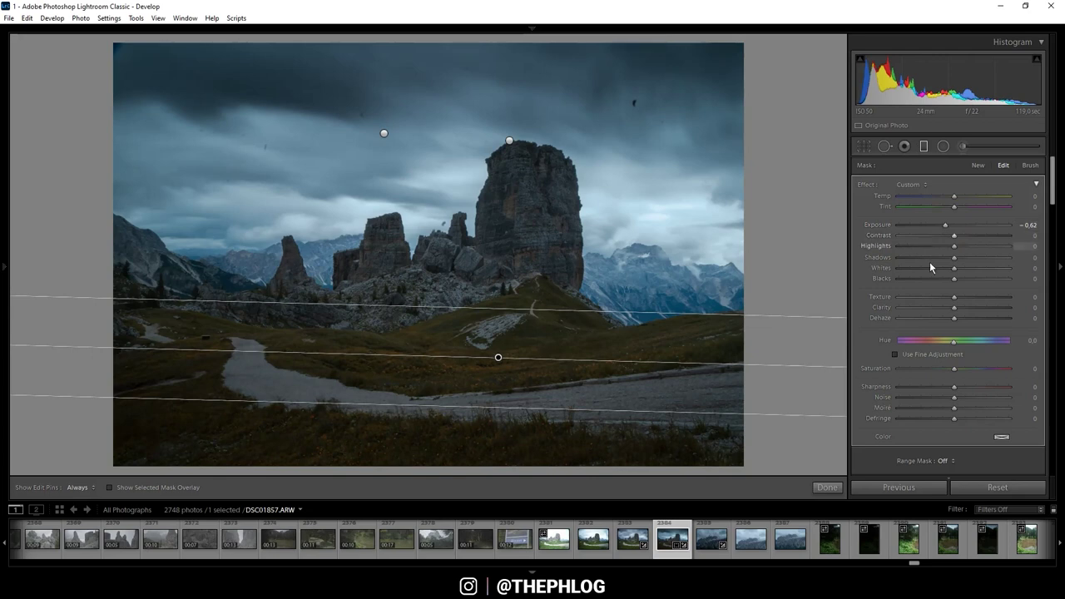
drag(954, 308, 964, 308)
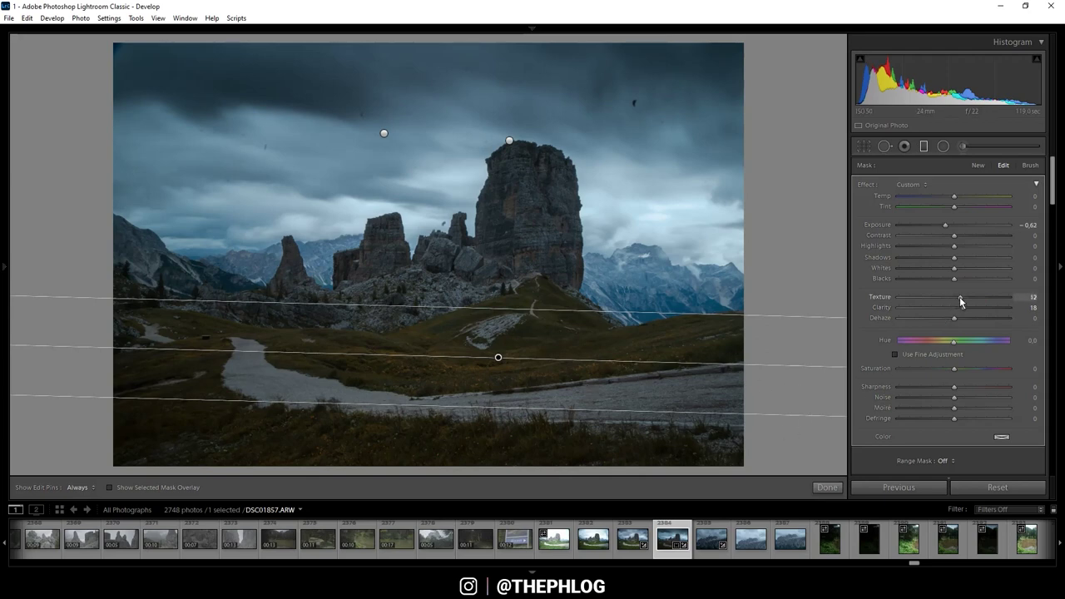
drag(962, 302, 965, 303)
Nudge the large tower radial mask up; set Exposure +0.34, Contrast 27, Shadows 13, Texture 25
key(m)
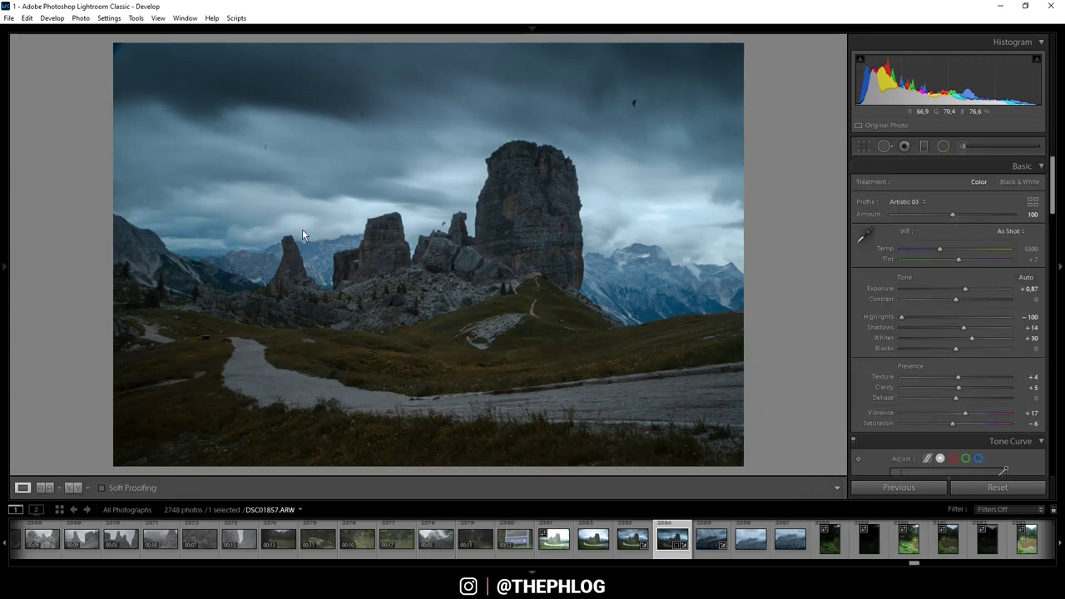
click(943, 146)
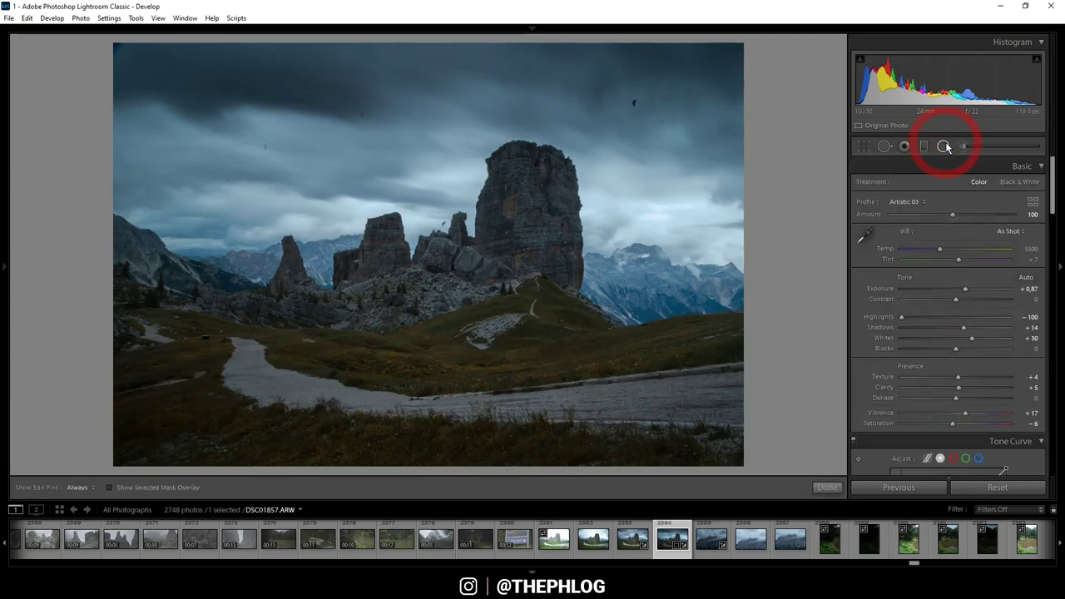
click(456, 260)
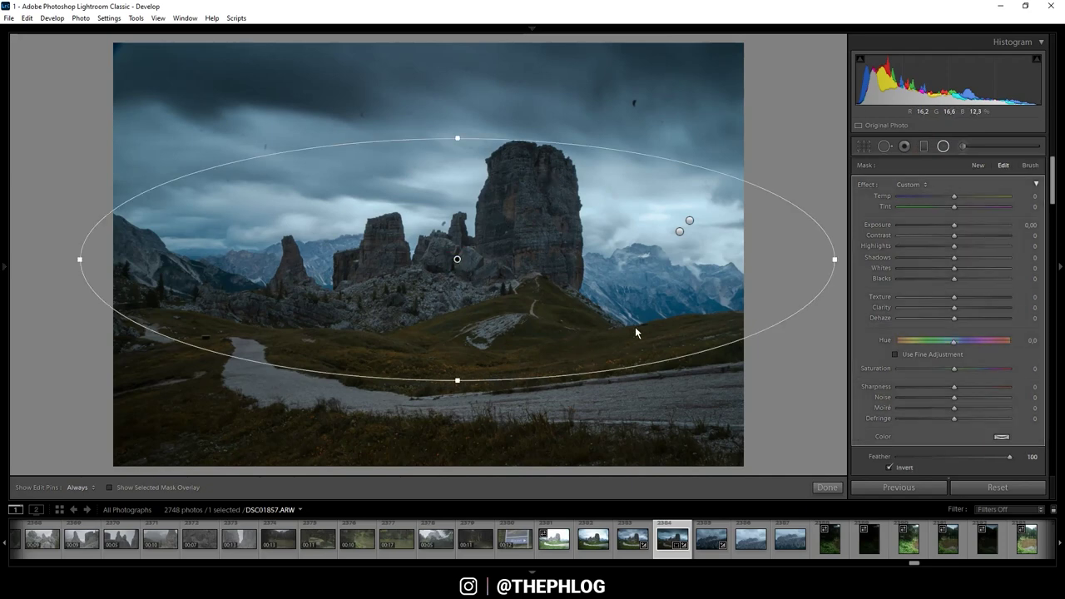
drag(634, 326, 635, 320)
drag(955, 224, 961, 224)
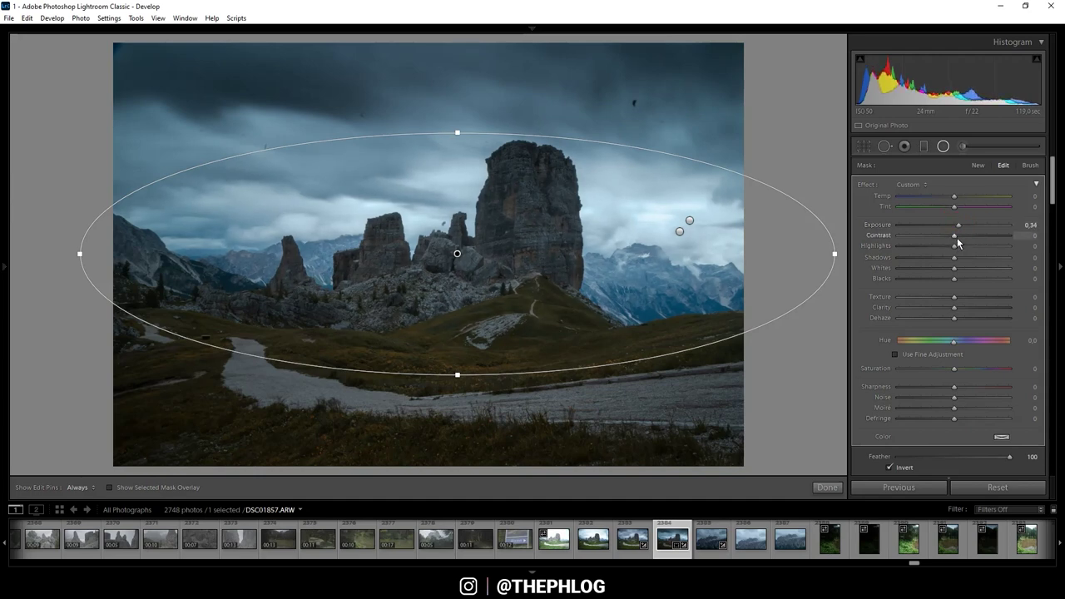
drag(958, 235, 964, 260)
drag(949, 295, 967, 296)
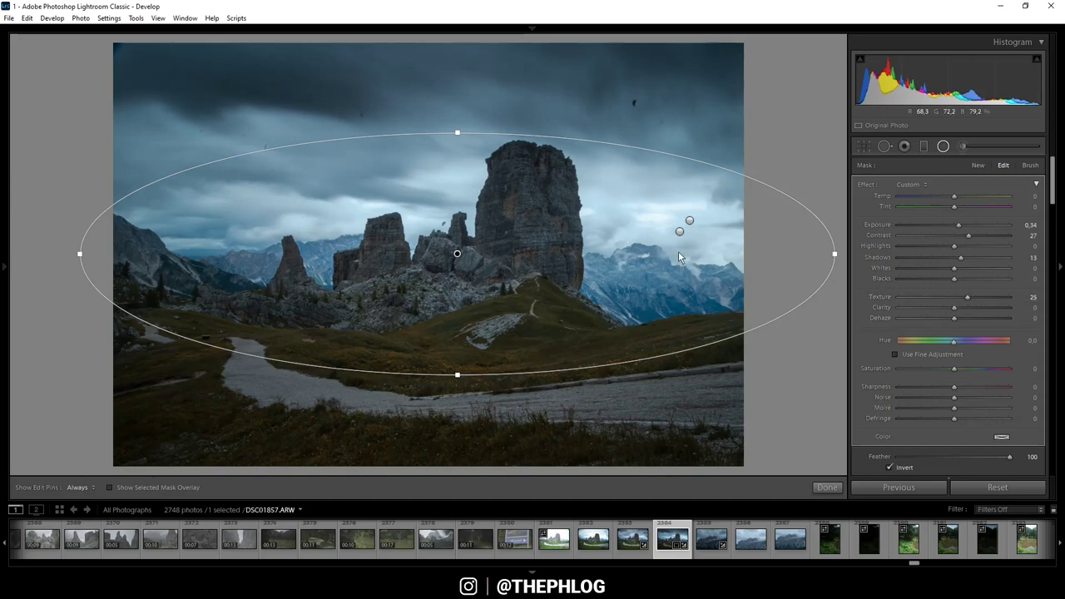
Select the small sky radial mask right of the tower, comparing it with its neighbour
click(681, 234)
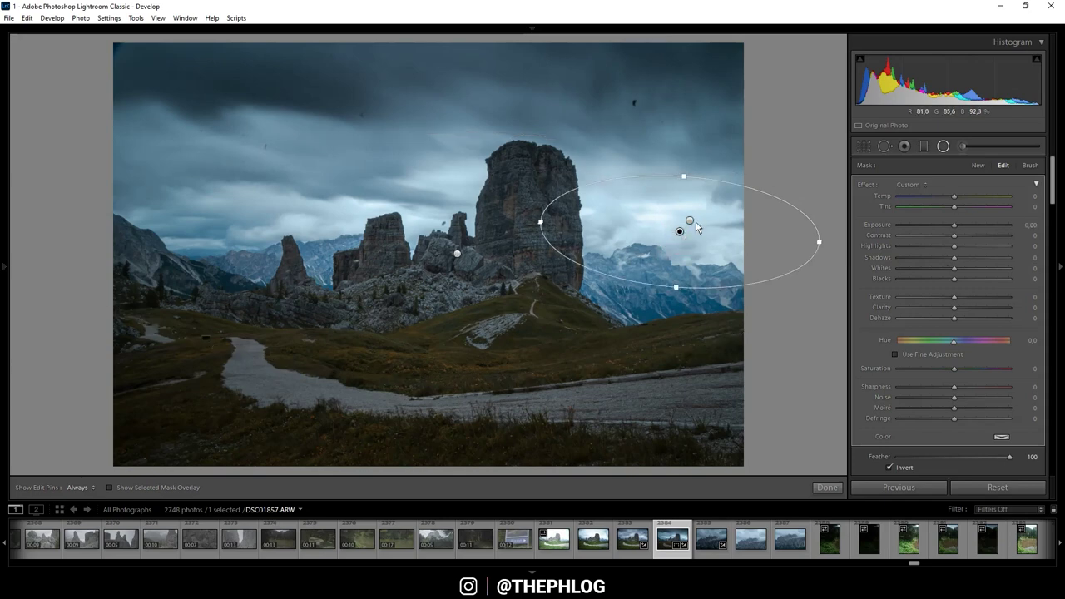
click(689, 220)
click(679, 231)
click(689, 221)
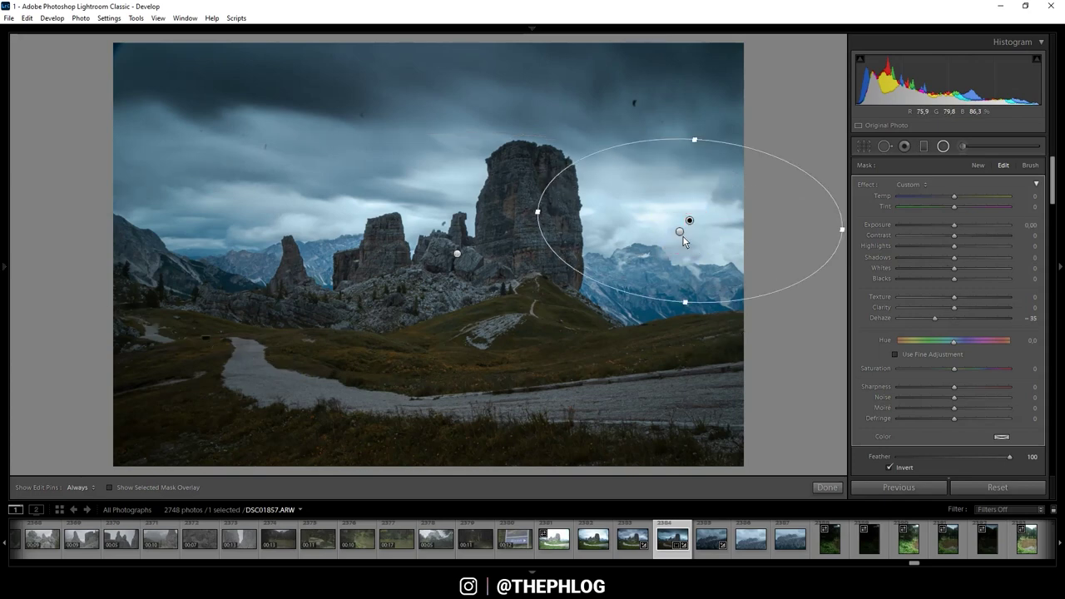
click(679, 231)
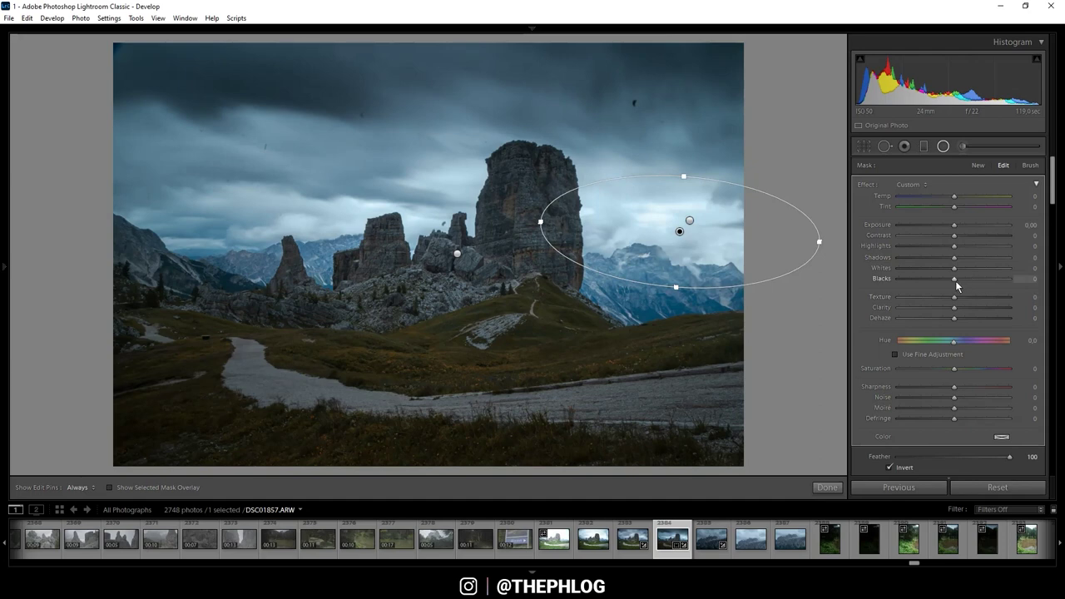
Trial raising Blacks to 100 and Shadows, lowering Dehaze and Texture, then undo it
drag(955, 279, 1031, 280)
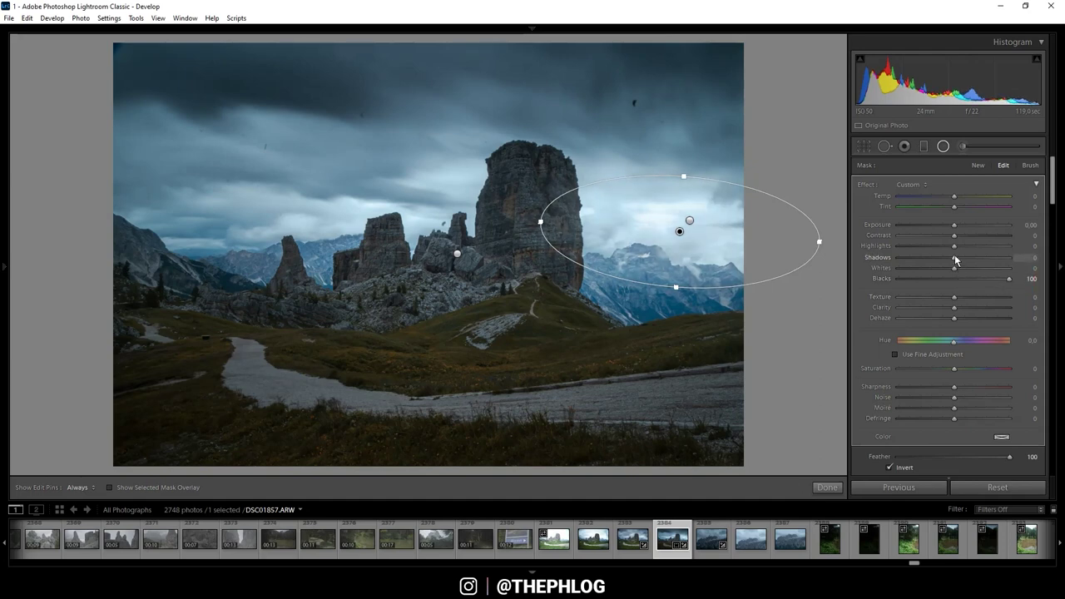
drag(954, 257, 1013, 260)
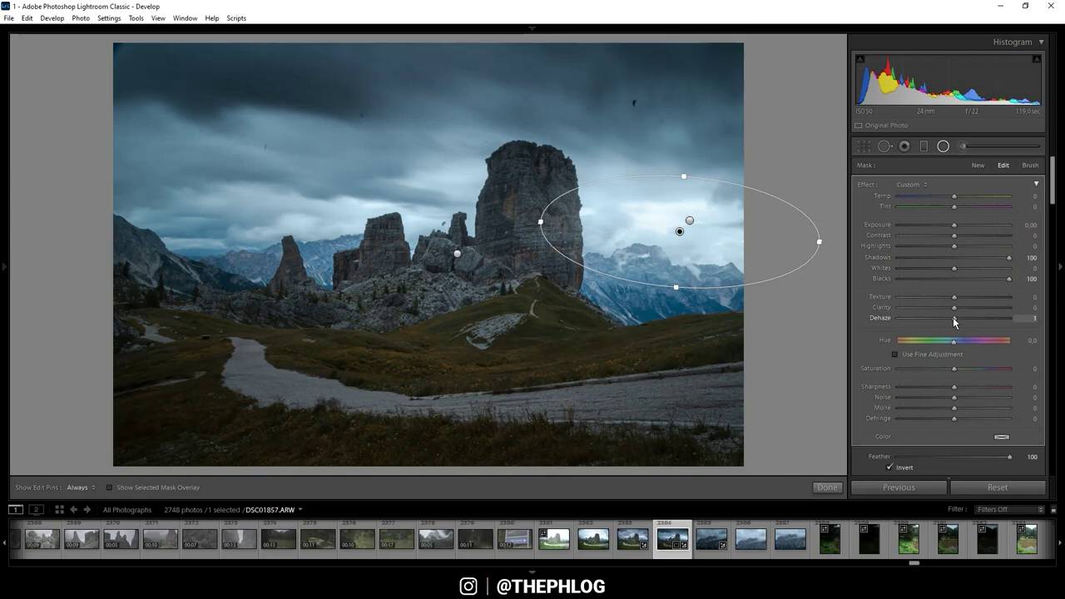
drag(954, 321, 943, 321)
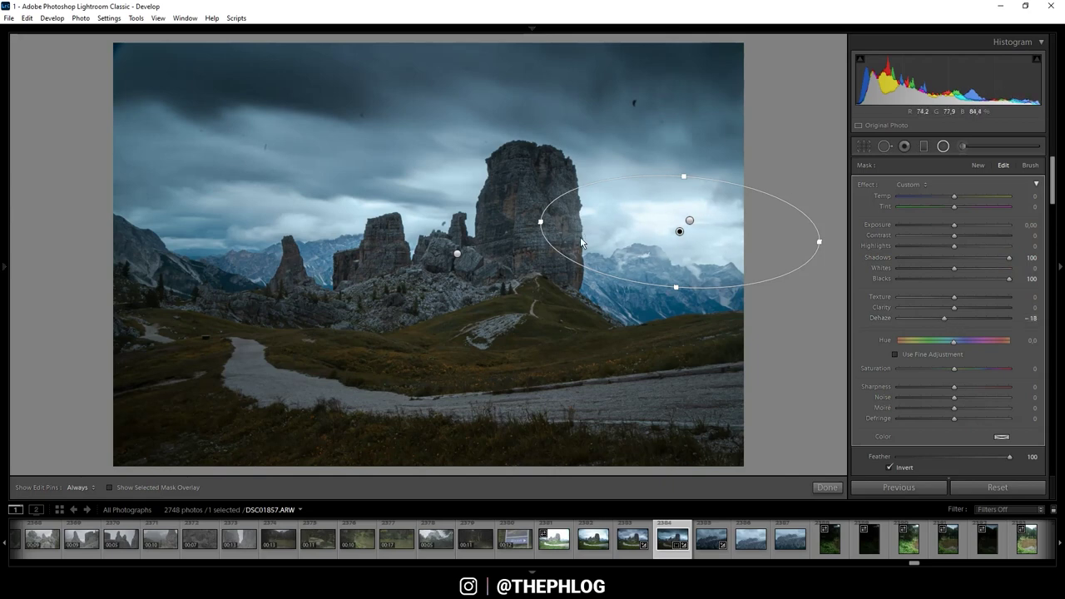
drag(541, 223, 548, 223)
drag(953, 297, 943, 308)
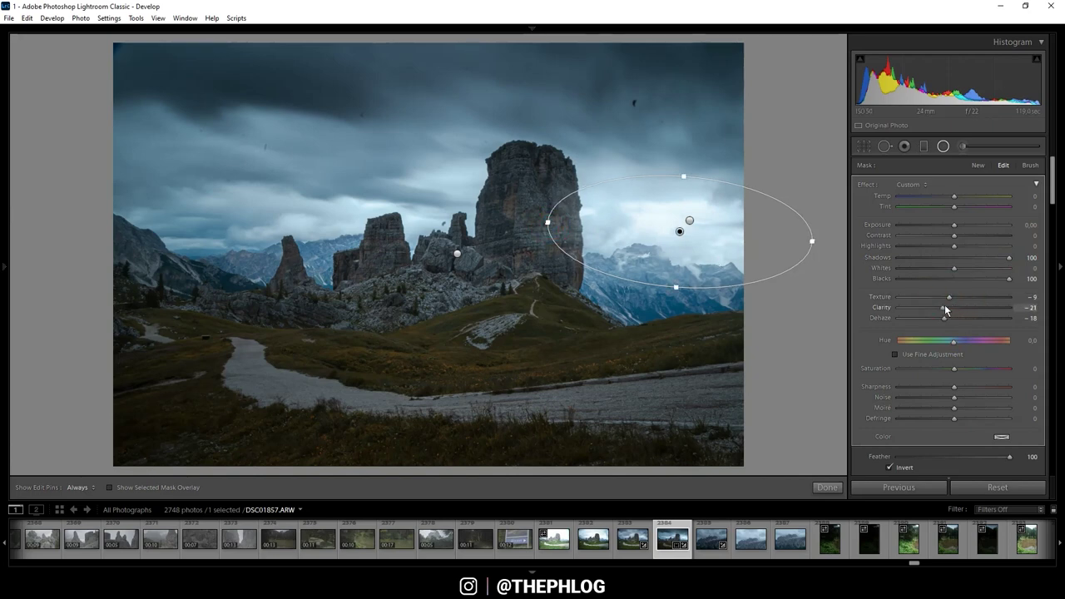
key(ctrl+z)
key(ctrl+z)
key(ctrl+z)
key(ctrl+z)
key(ctrl+z)
key(ctrl+z)
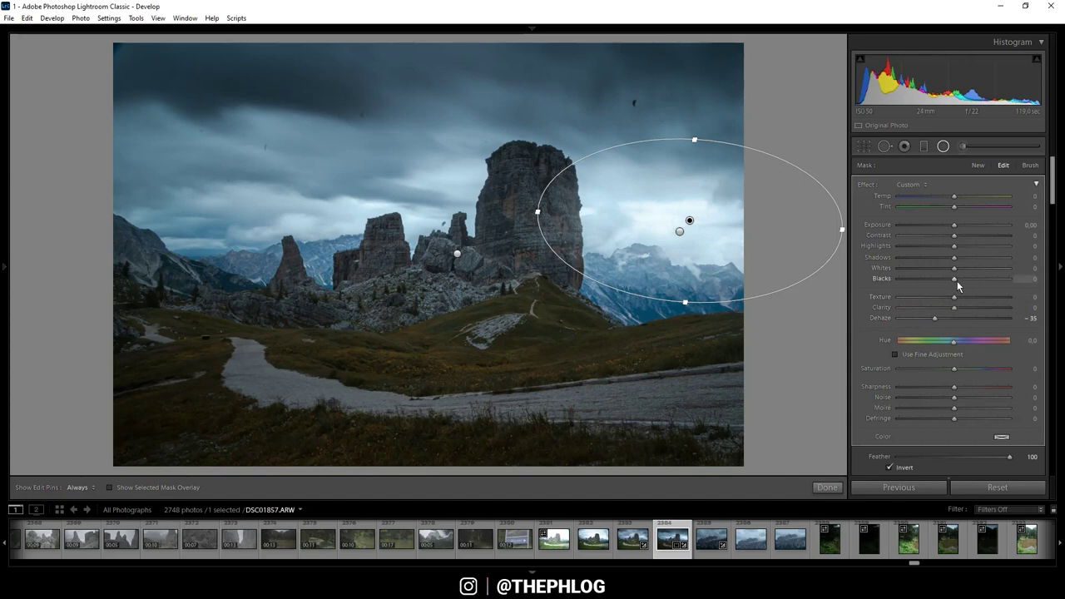
Set the right-side mountain radial mask to Blacks 100, Shadows 100, Texture −7, Clarity −26
drag(1025, 280, 1055, 281)
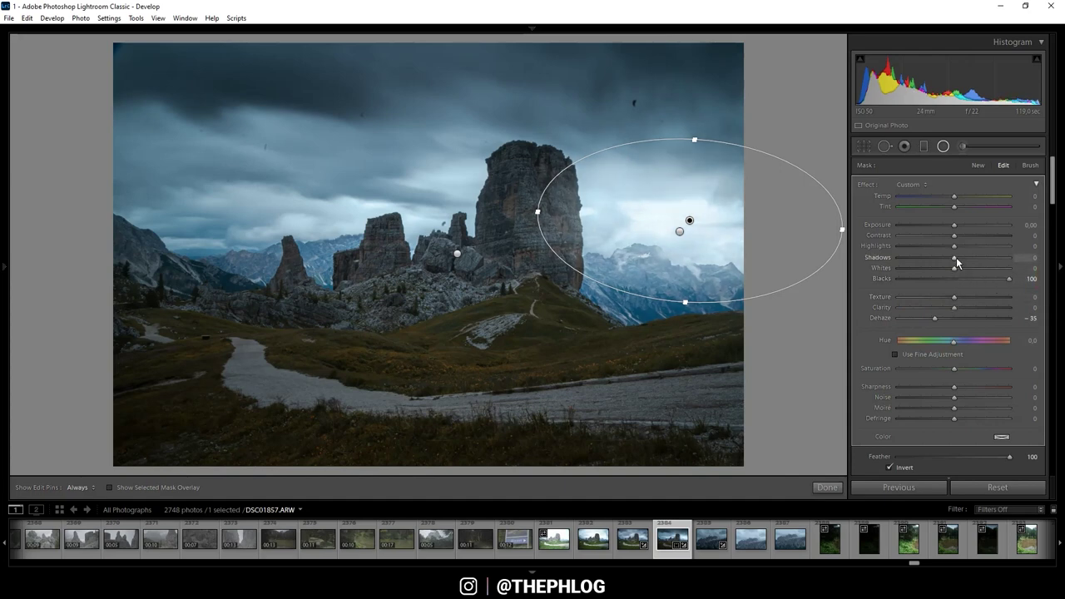
drag(957, 263, 1015, 261)
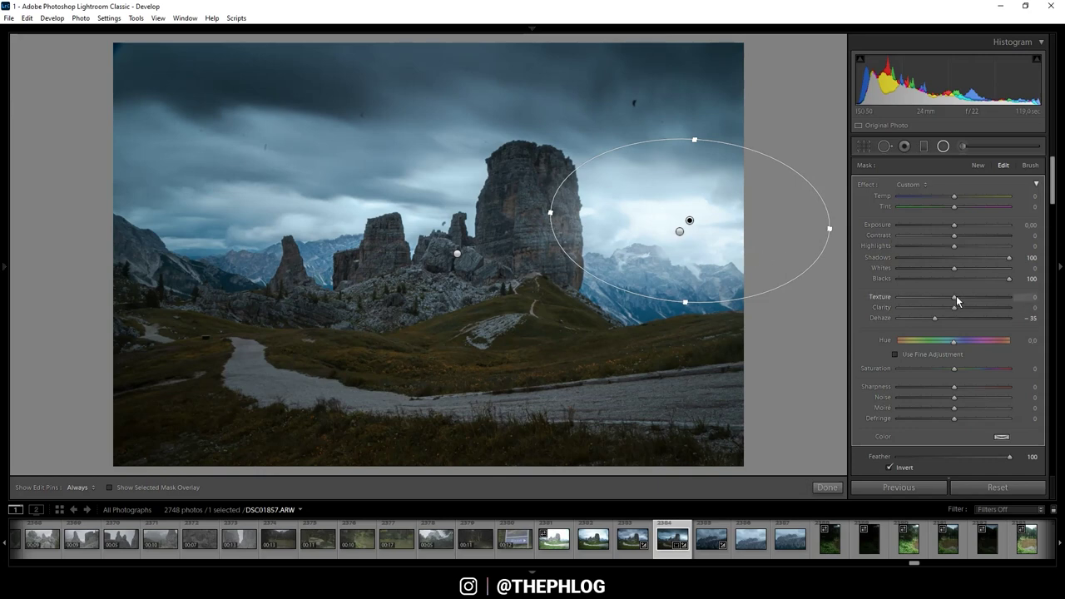
drag(955, 297, 941, 310)
click(944, 148)
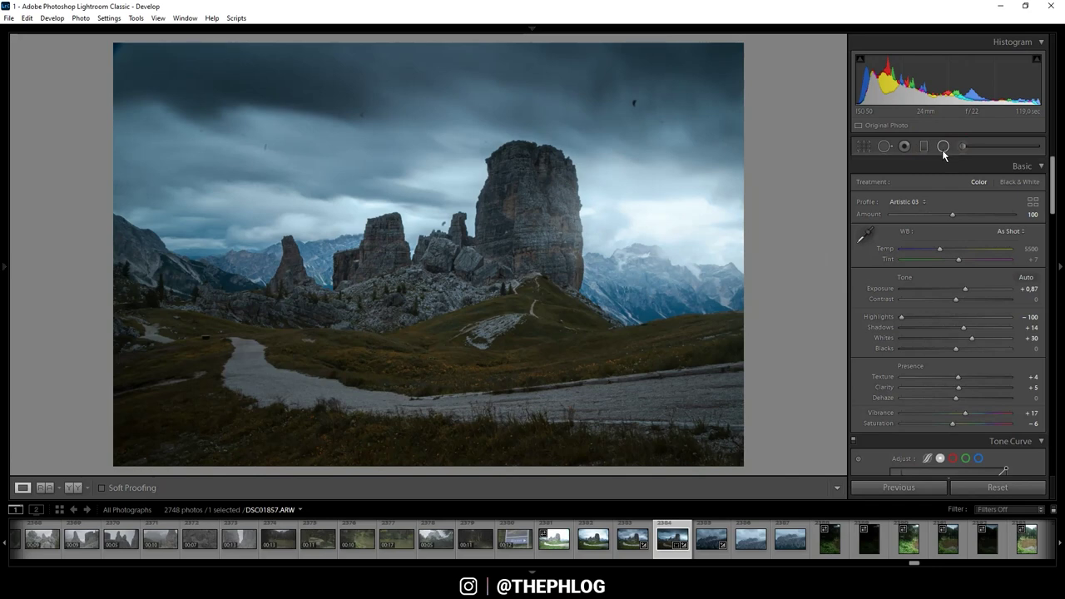
Crop slightly, shifting the photo up-left to tighten framing around the rock towers
click(863, 145)
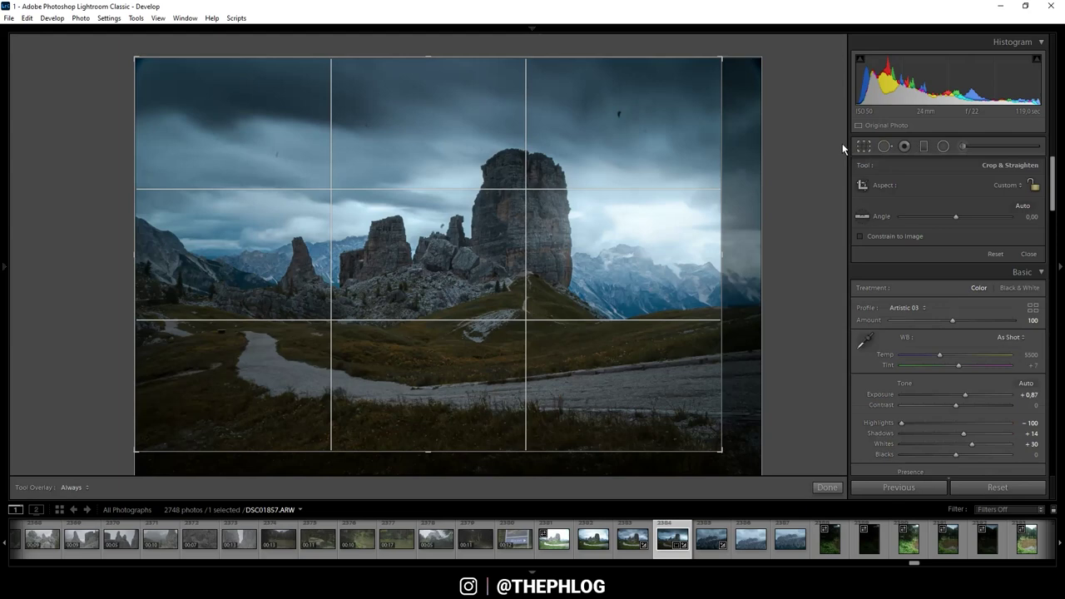
drag(136, 61, 130, 57)
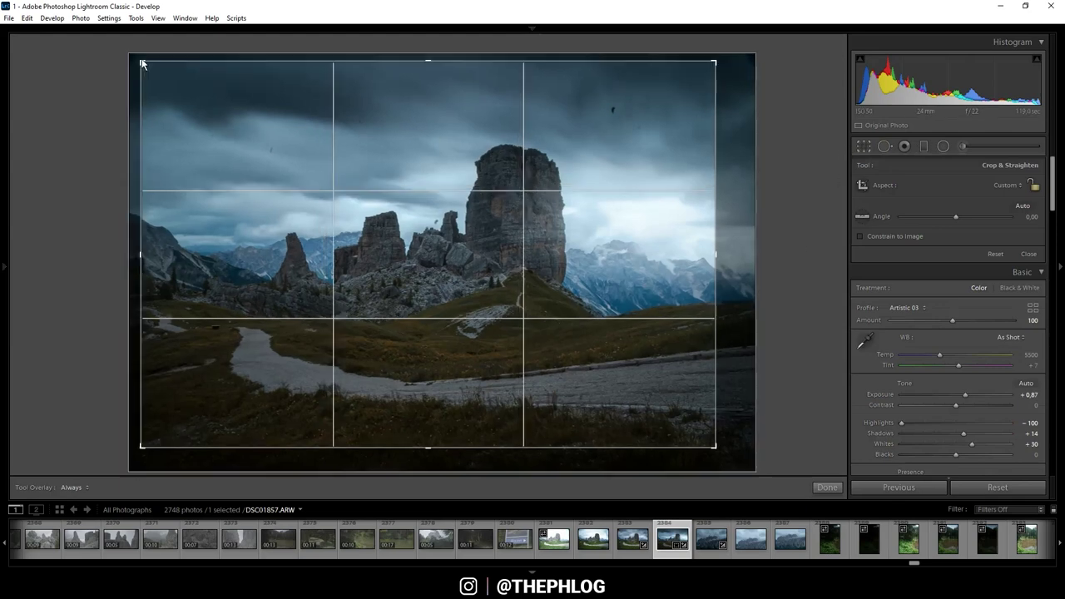
click(865, 151)
Set HSL saturation to Yellow +46, Green −36 and Blue −6
drag(1053, 170, 1054, 248)
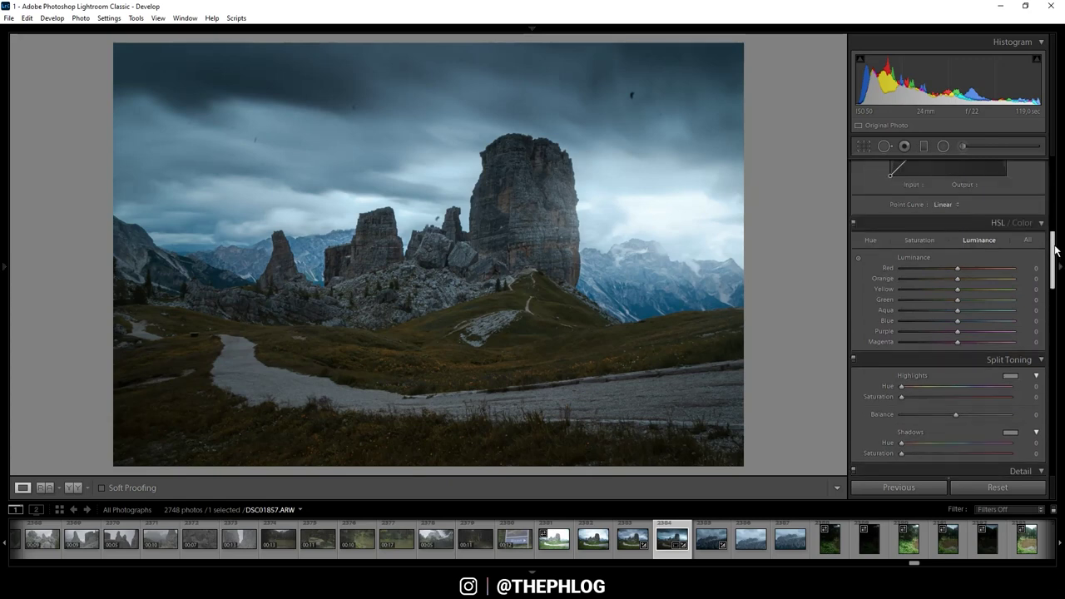
click(936, 241)
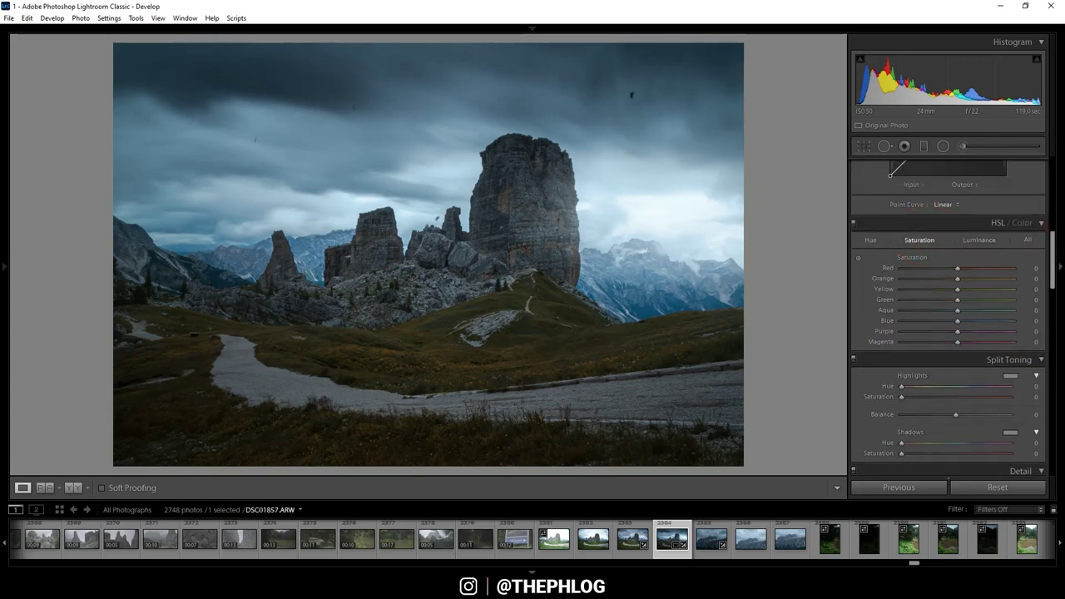
mouse_move(957, 289)
mouse_down()
mouse_move(984, 288)
mouse_move(937, 295)
mouse_up()
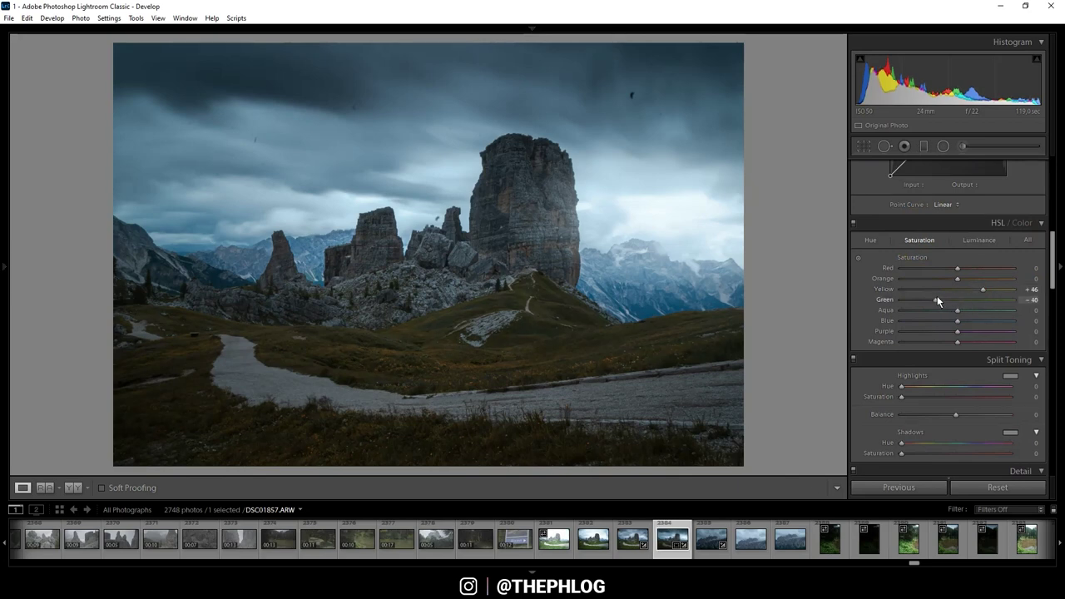
drag(936, 297, 950, 321)
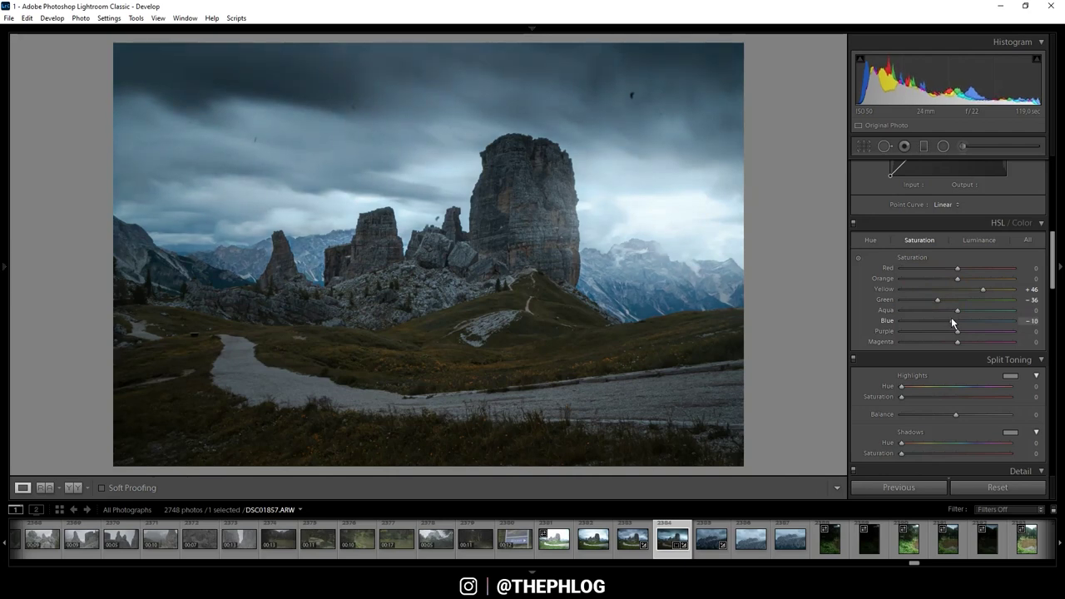
drag(1051, 258, 1051, 285)
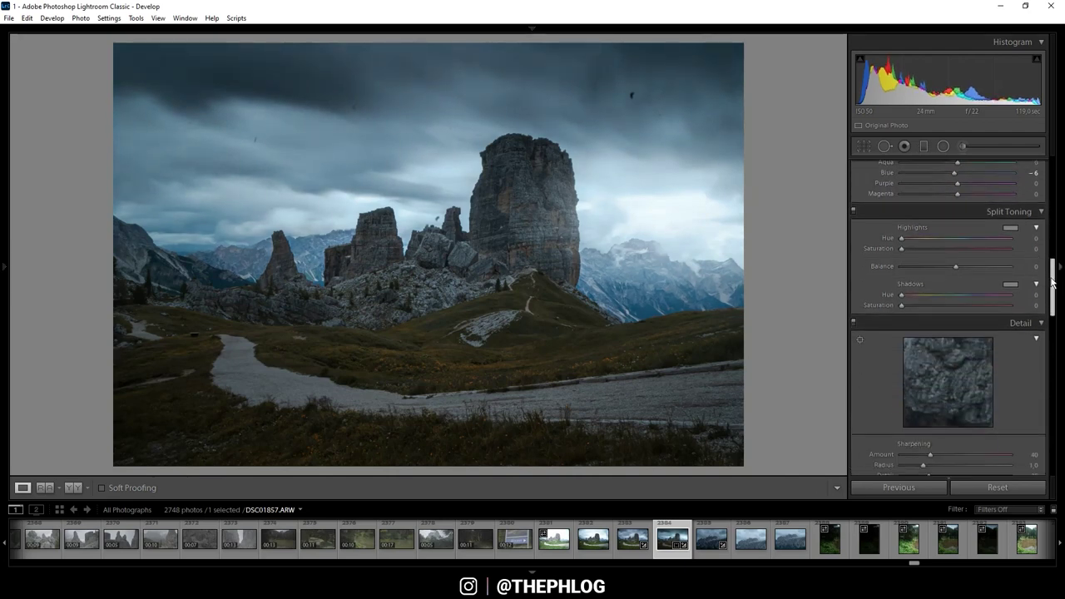
Tint the split-toning shadows blue with hue 224 and saturation 8
click(1011, 286)
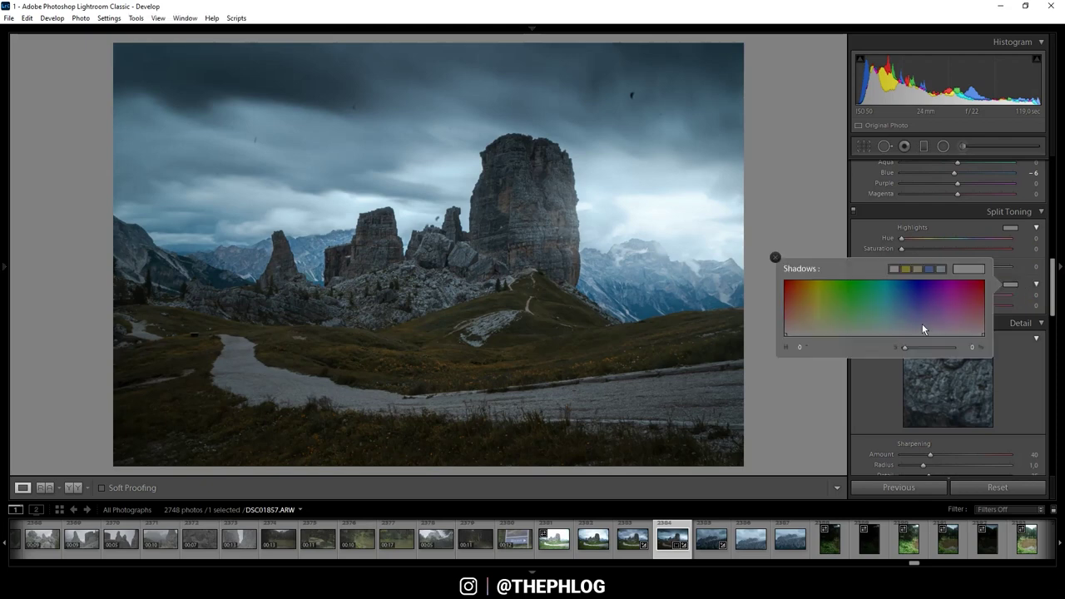
click(909, 331)
drag(909, 330, 909, 328)
click(906, 346)
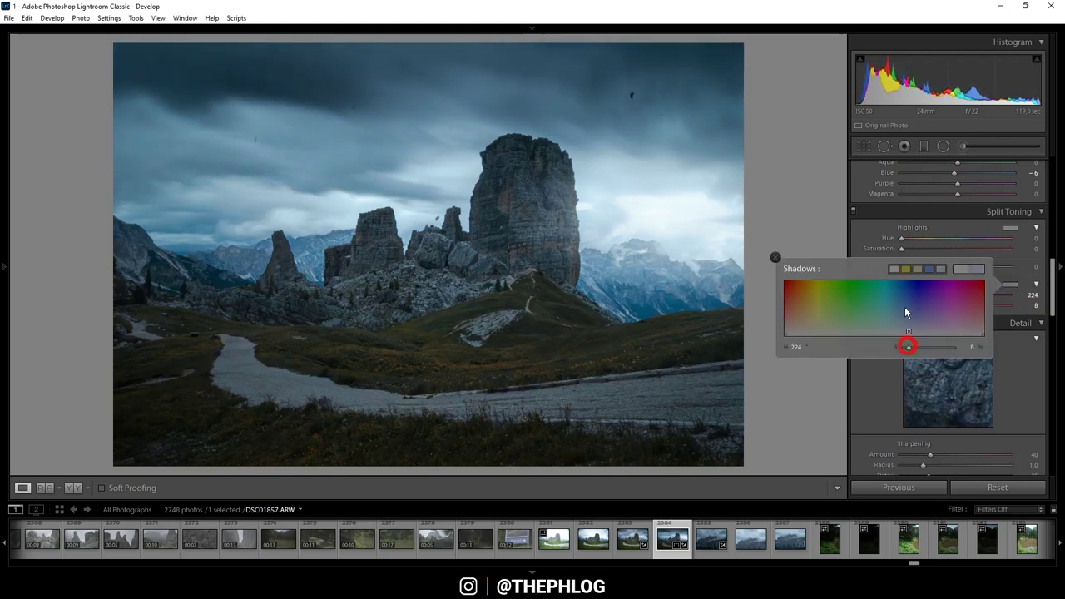
click(863, 234)
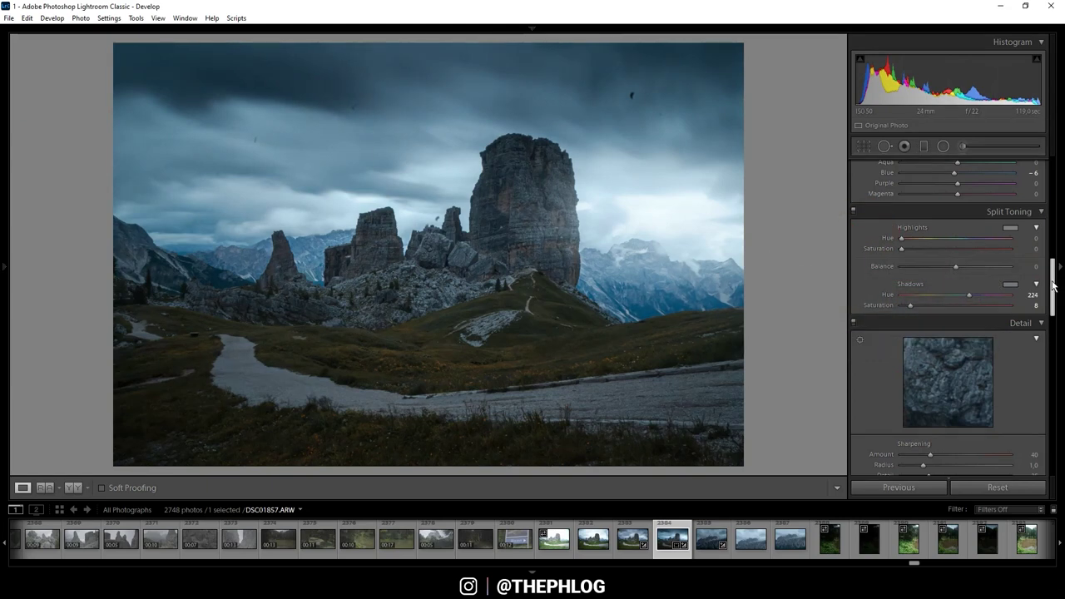
Set sharpening to Amount 74, Radius 0.5, Detail 100 and Masking 73
drag(1055, 285, 1051, 304)
click(954, 350)
drag(923, 363, 857, 362)
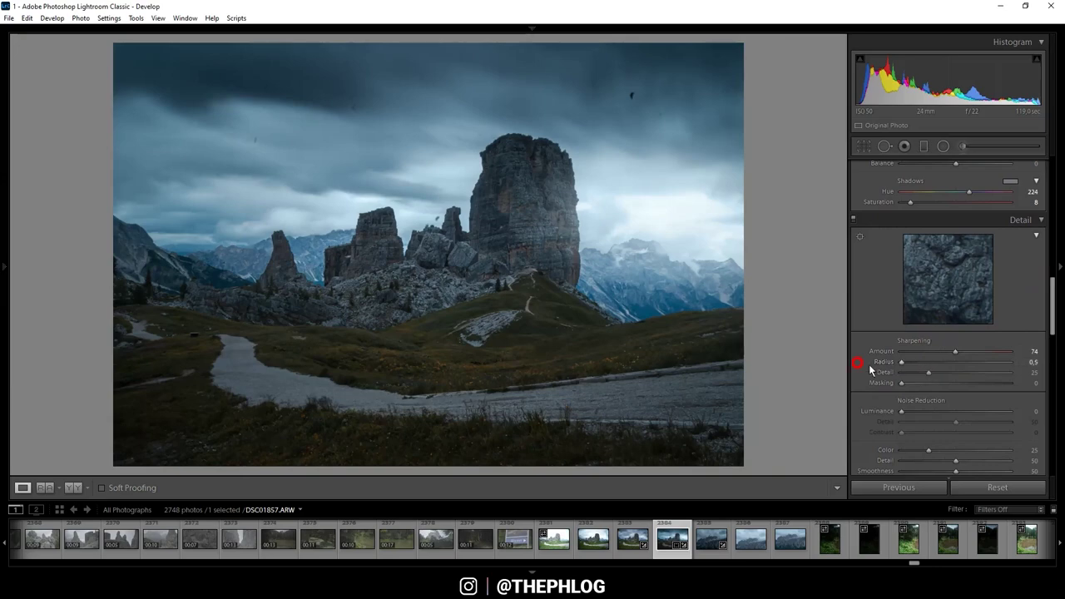
drag(930, 373, 1056, 372)
drag(909, 387, 981, 386)
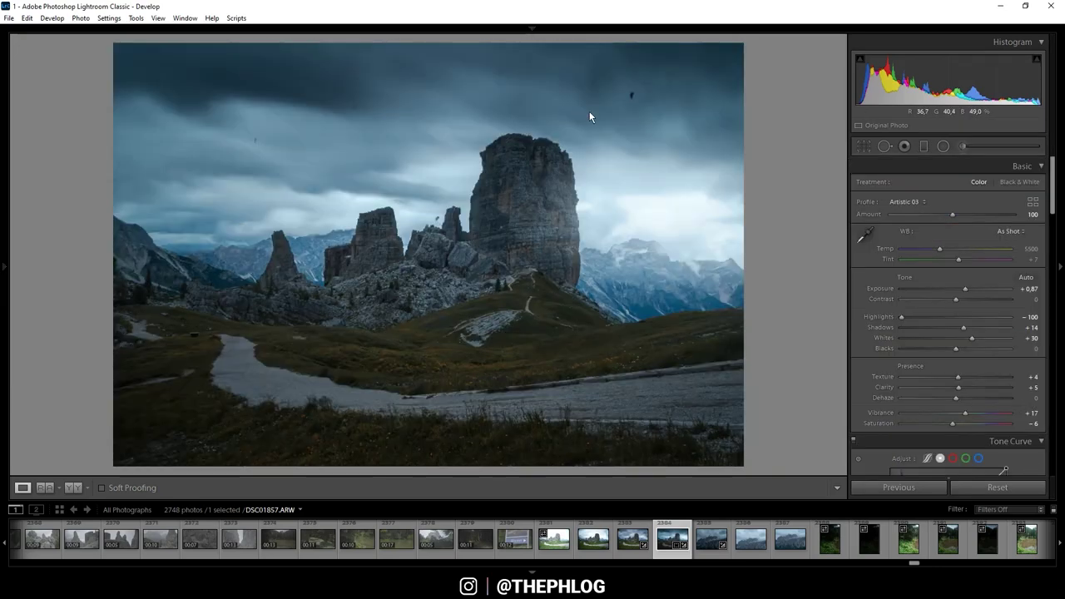
Zoom to 1:1 on the sky and heal the large dark dust spot with Spot Removal
click(653, 86)
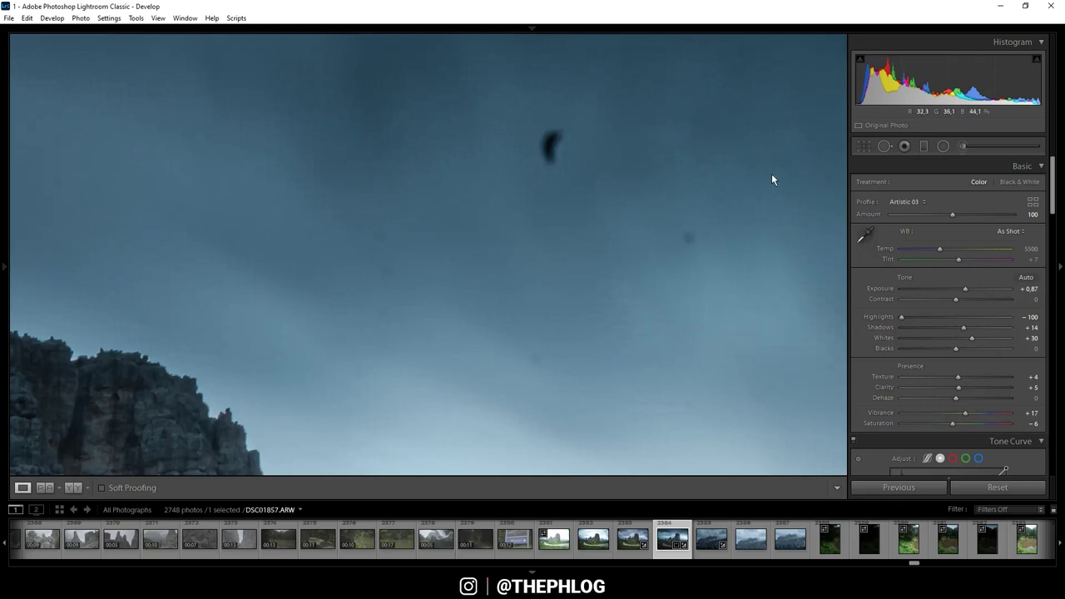
click(883, 145)
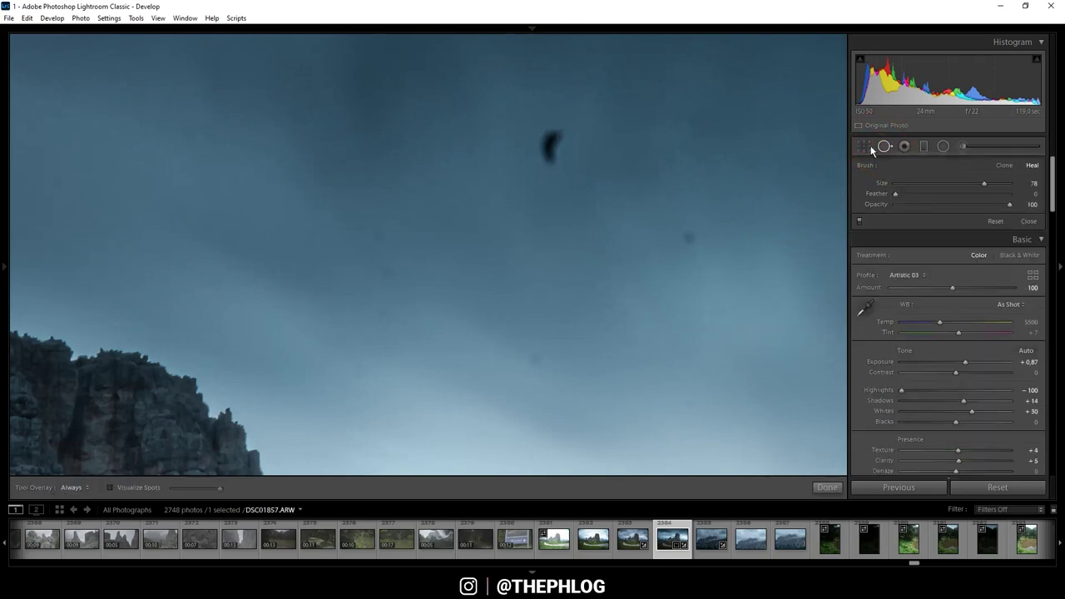
scroll(553, 141, down, 1)
click(549, 145)
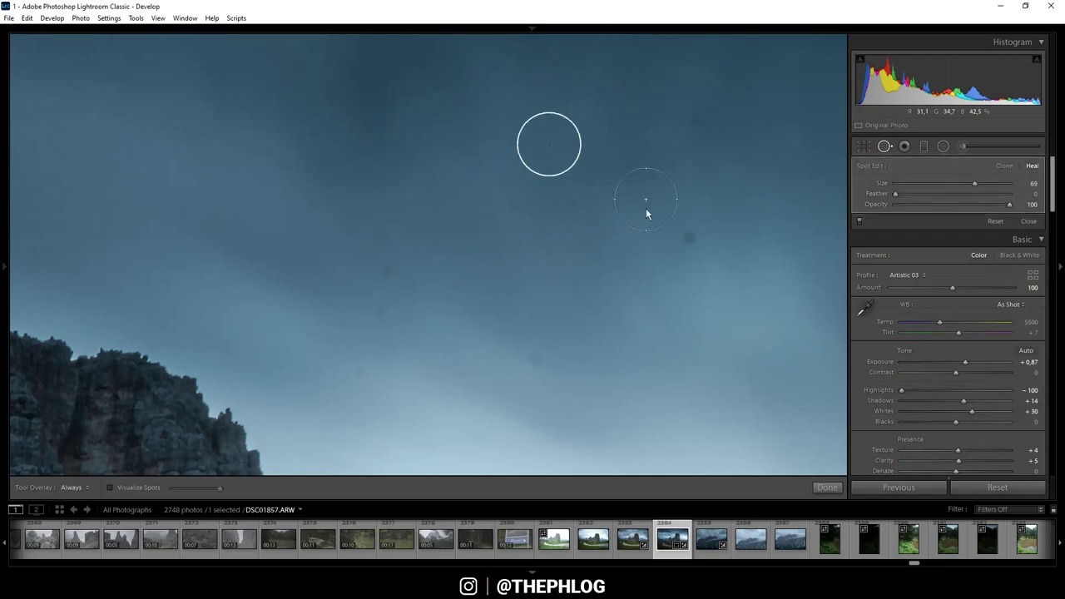
Heal seven more dust spots across the upper sky, then zoom back out
scroll(692, 238, down, 6)
click(690, 238)
click(702, 116)
click(383, 261)
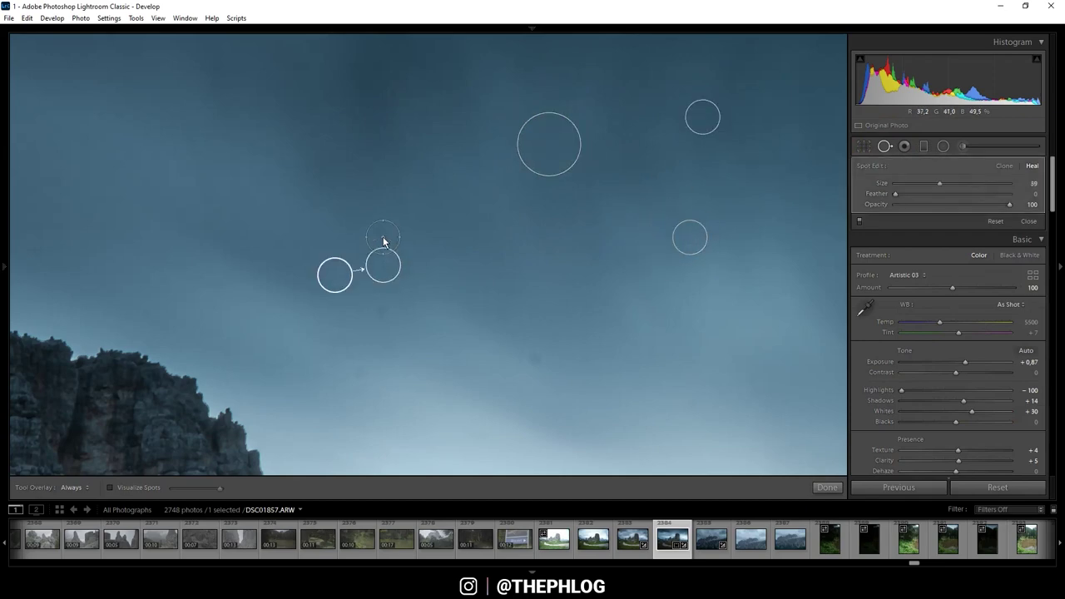
click(382, 236)
click(380, 315)
click(507, 330)
click(692, 402)
key(z)
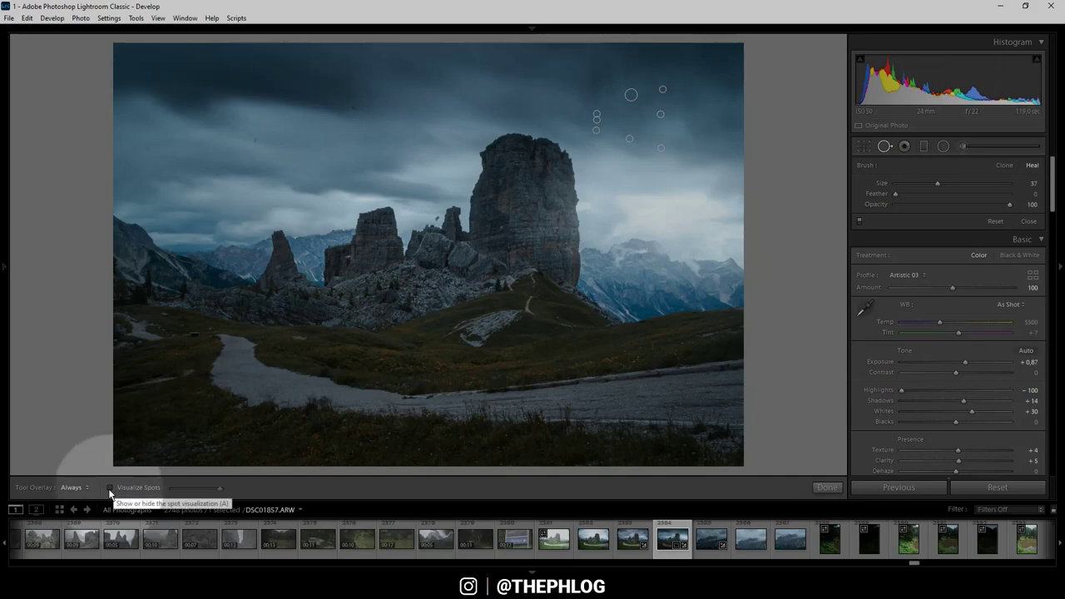
Turn on Visualize Spots, heal five more revealed specks in the sky, and close Spot Removal
click(109, 489)
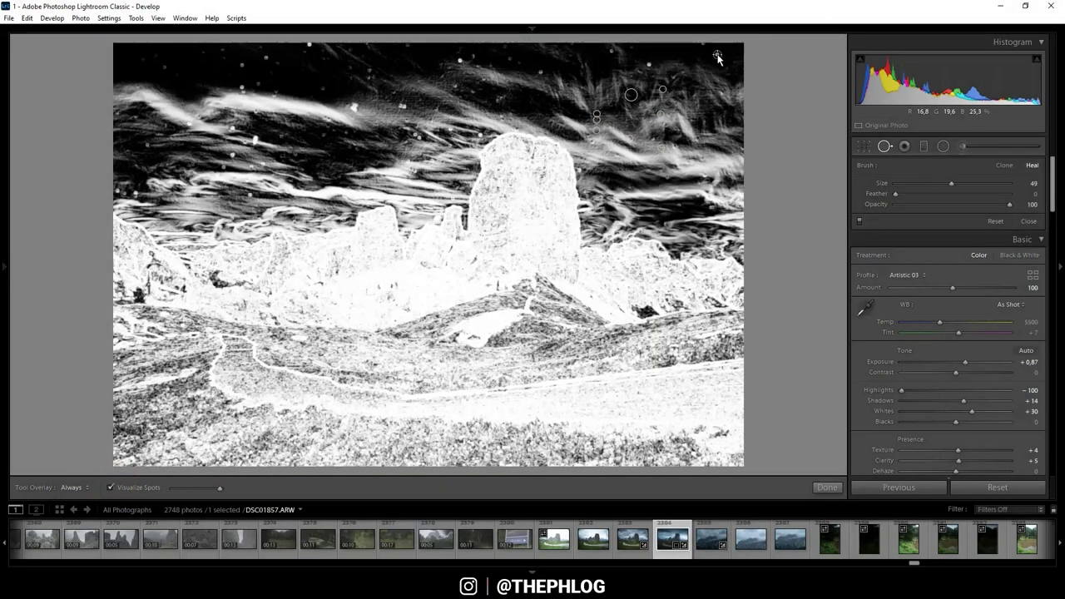
click(716, 53)
click(406, 44)
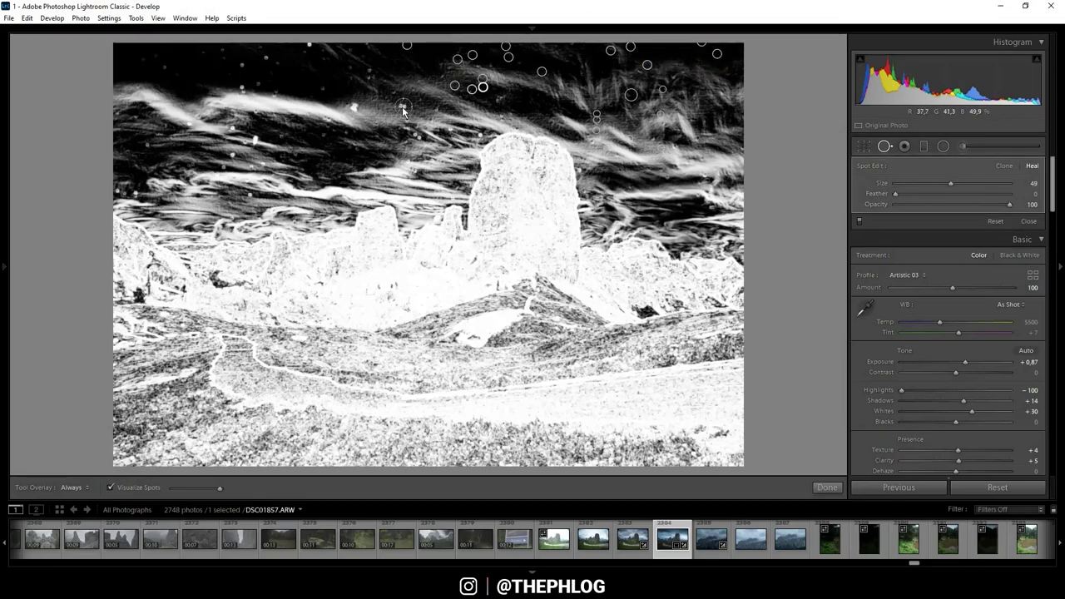
click(415, 133)
click(665, 177)
click(331, 51)
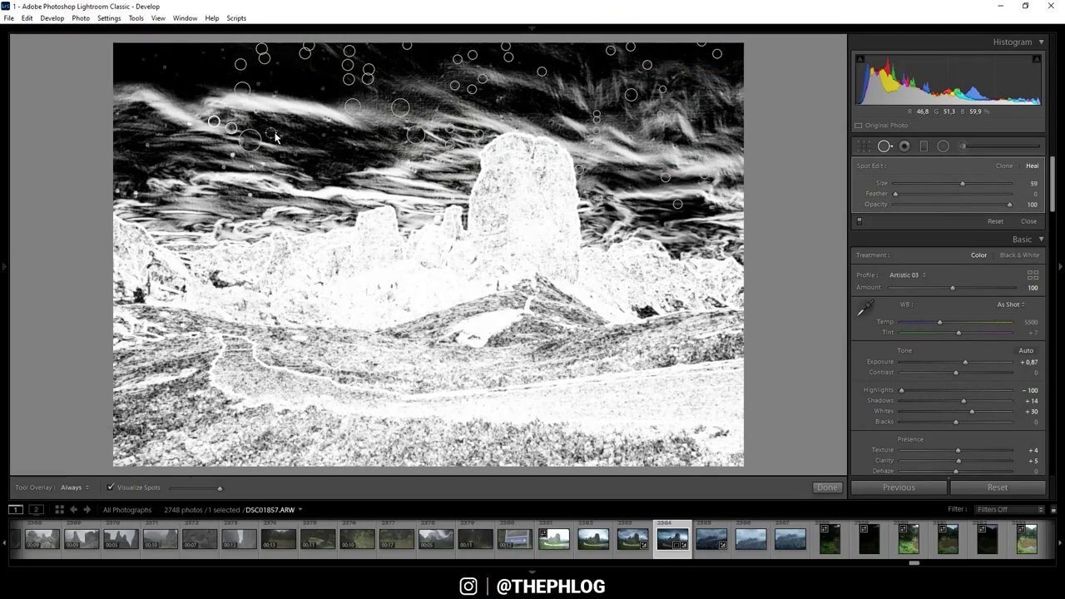
key(q)
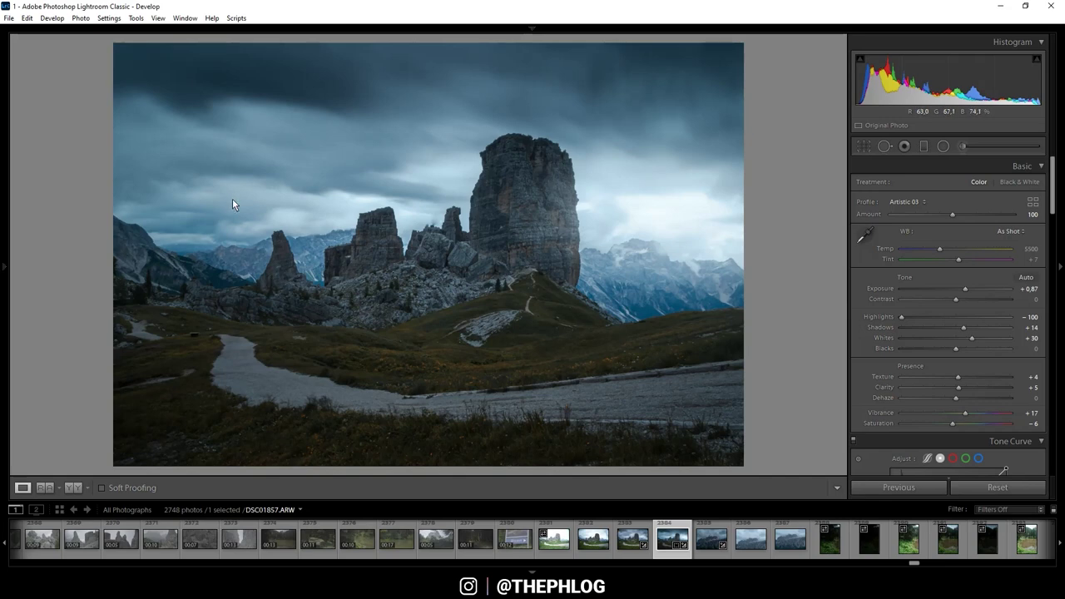
Edit a copy of the photo in Color Efex Pro 4 and choose the Classical Soft Focus filter
right_click(665, 553)
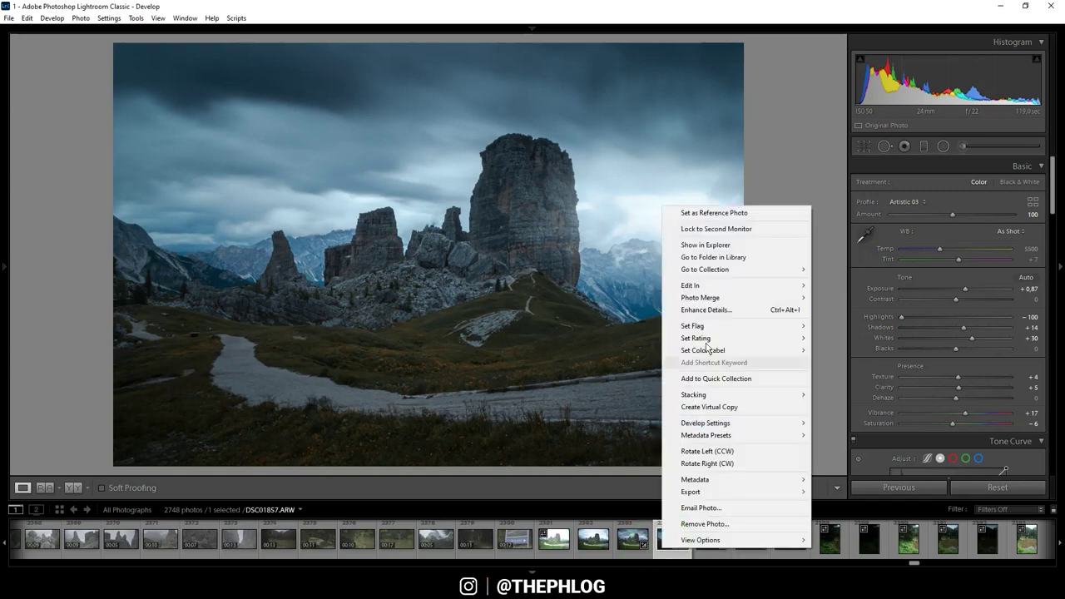
mouse_move(712, 288)
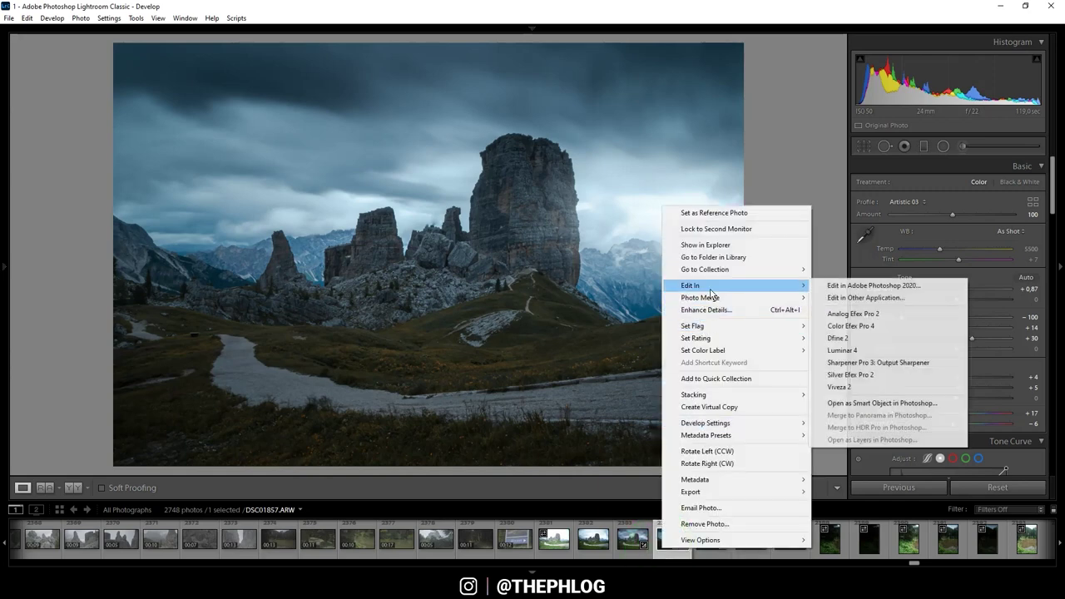
click(849, 325)
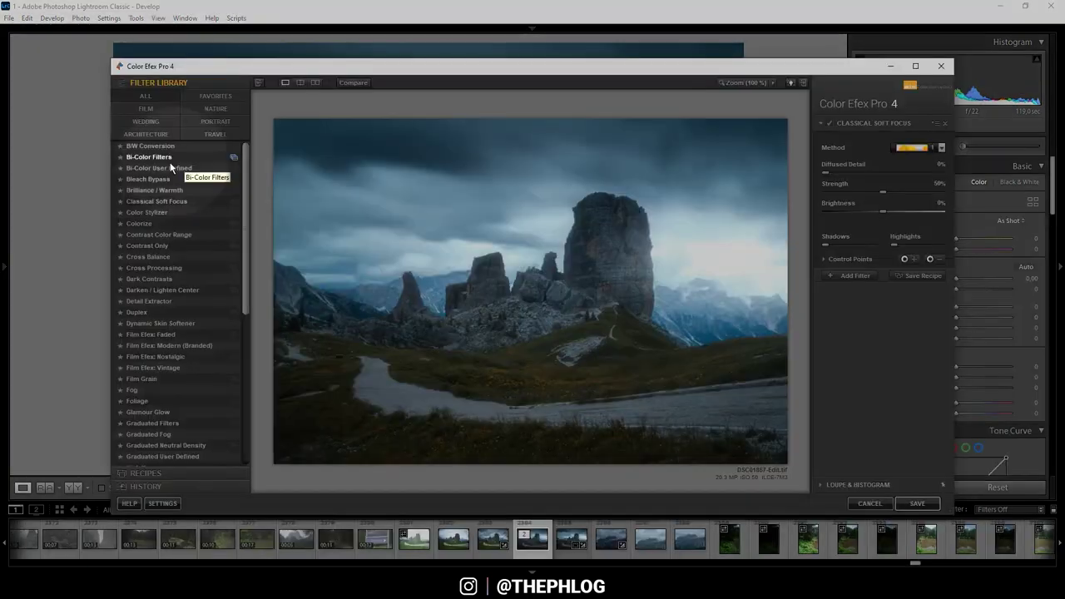
click(154, 203)
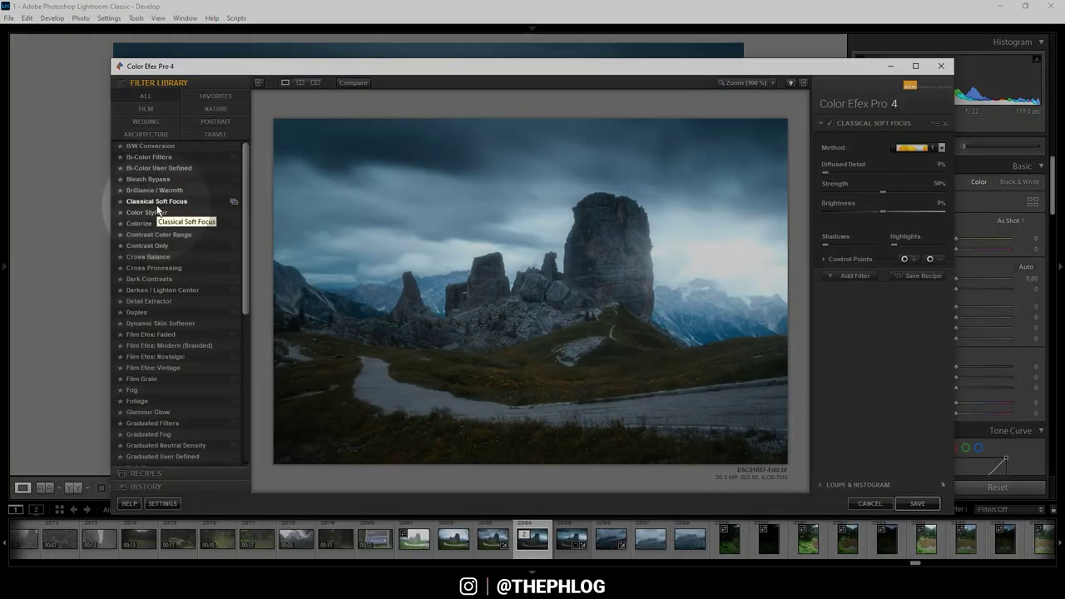
Select Classical Soft Focus and place an enlarged control point on the sky right of the tower
click(158, 208)
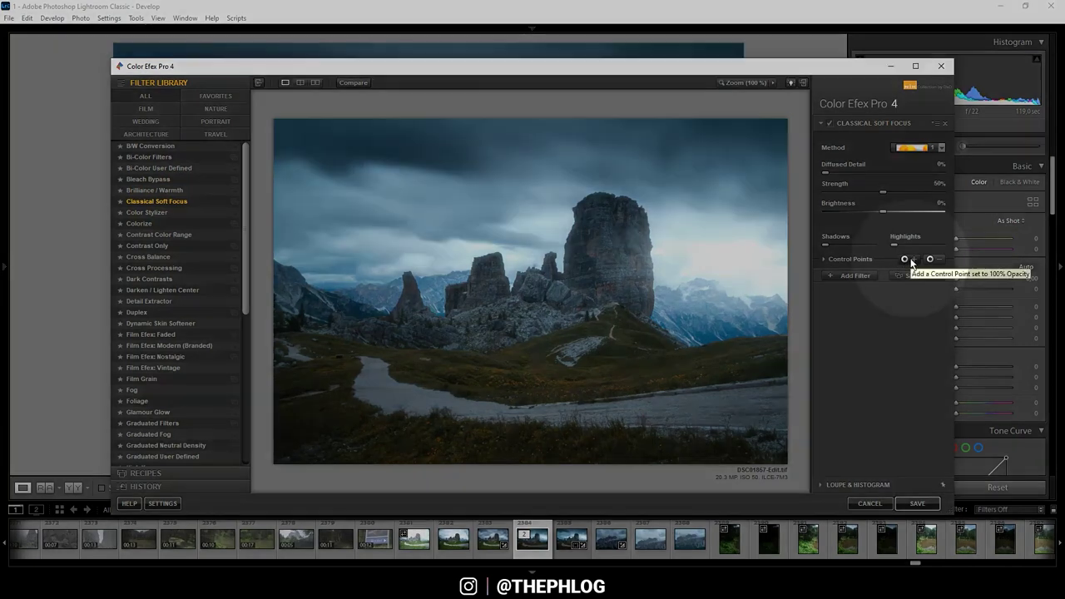
click(911, 263)
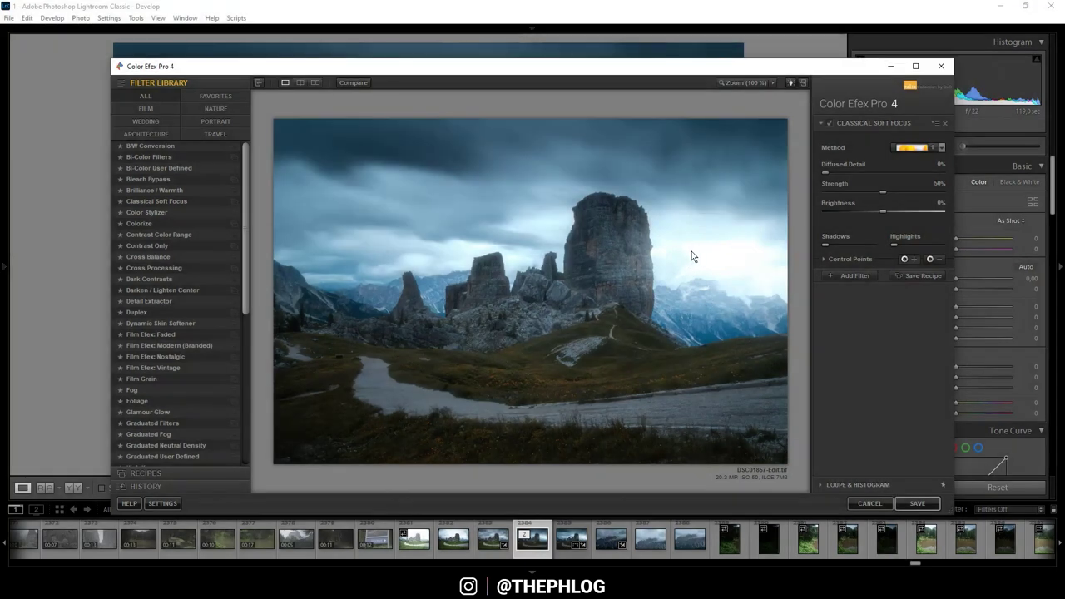
click(689, 250)
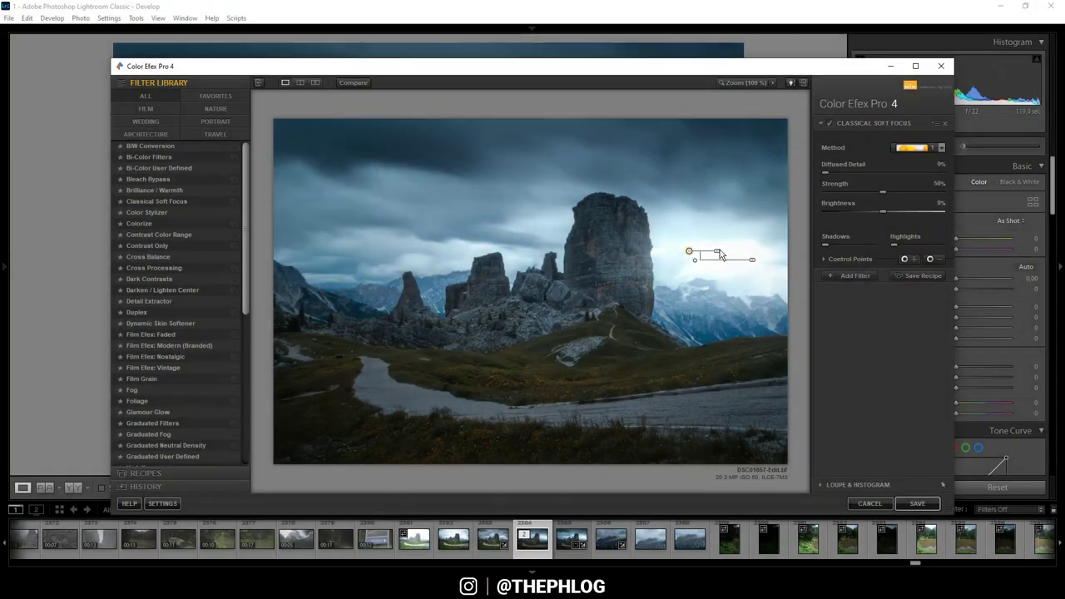
drag(721, 254, 750, 252)
Use Soft Focus method 3 at strength 60%, brightness -4%, and save back to Lightroom
click(915, 148)
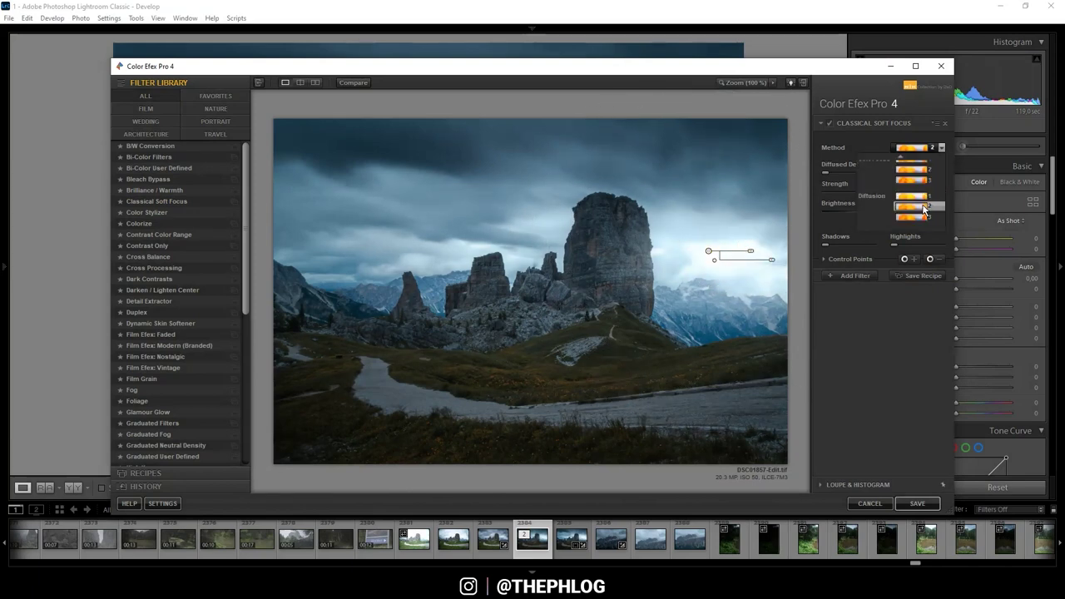
scroll(920, 193, up, 1)
click(915, 199)
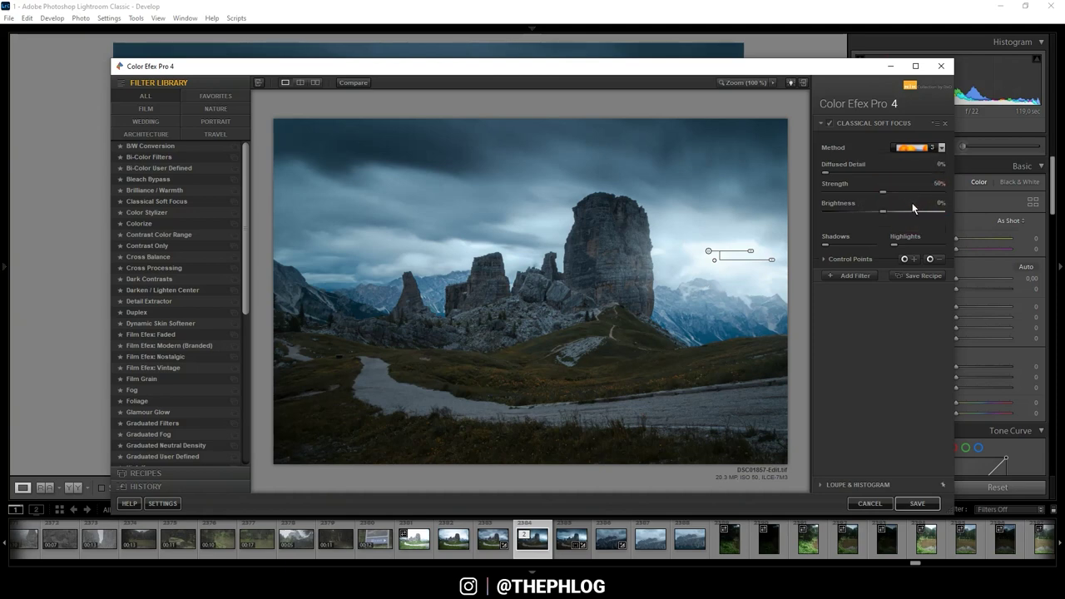
drag(883, 191, 901, 194)
click(918, 504)
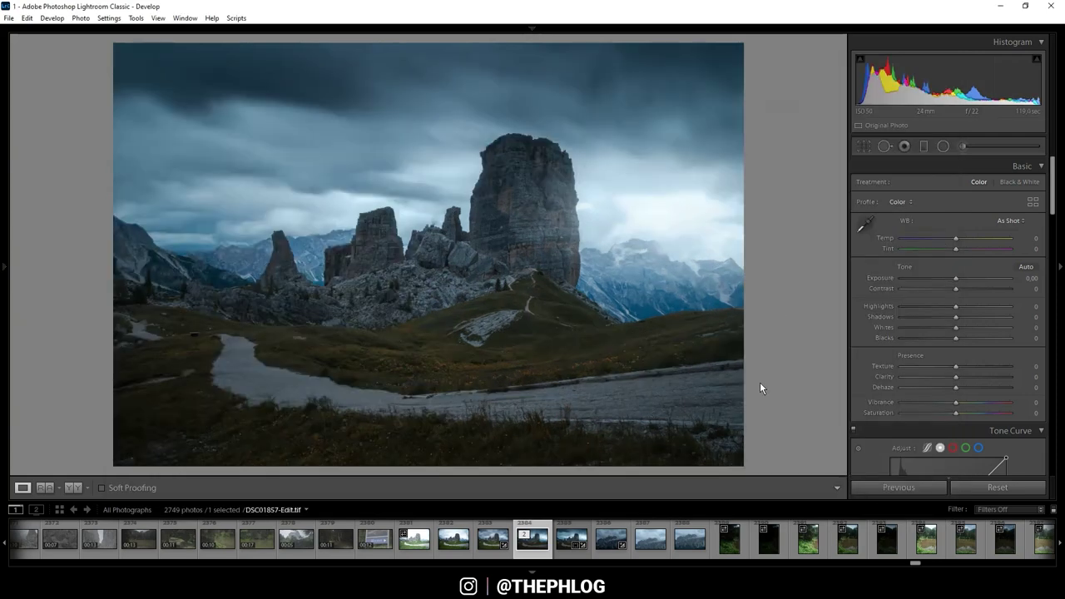